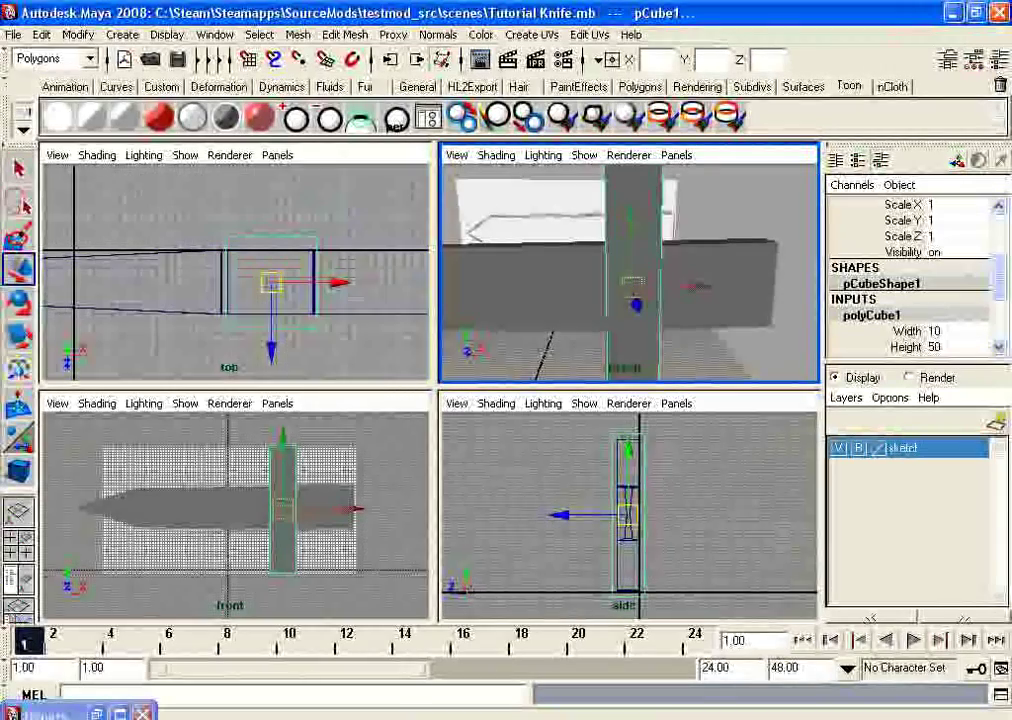
Set the guard block's width to 15
{"action": "scroll", "coordinate": [910, 280], "scroll_direction": "down", "scroll_amount": 2}
{"action": "left_click", "coordinate": [937, 267]}
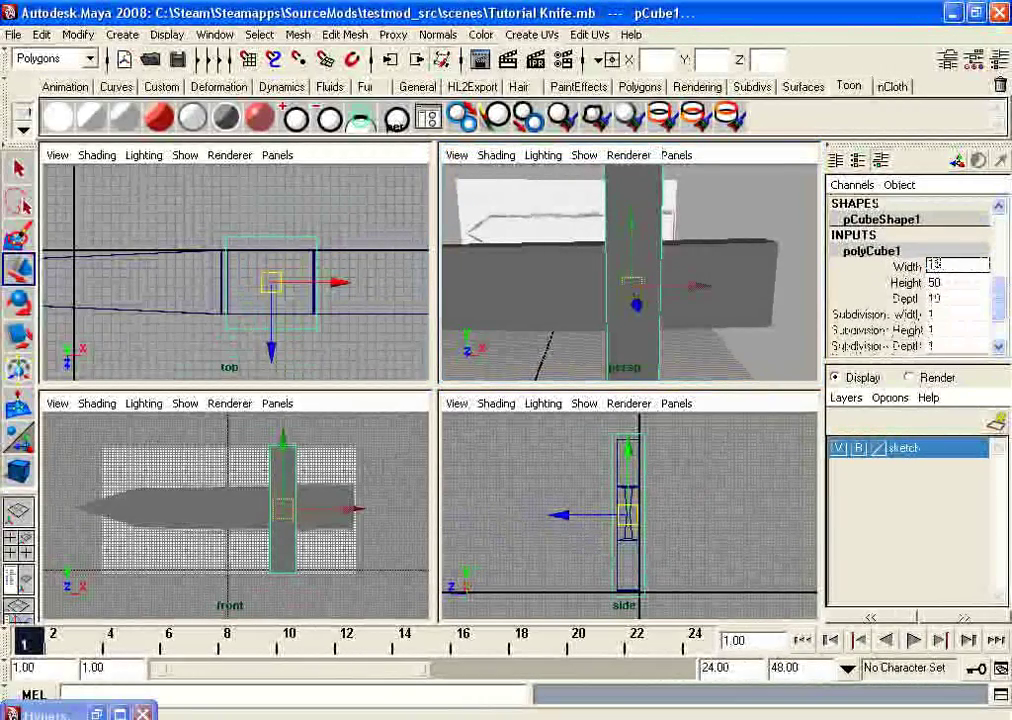
{"action": "key", "text": "Return"}
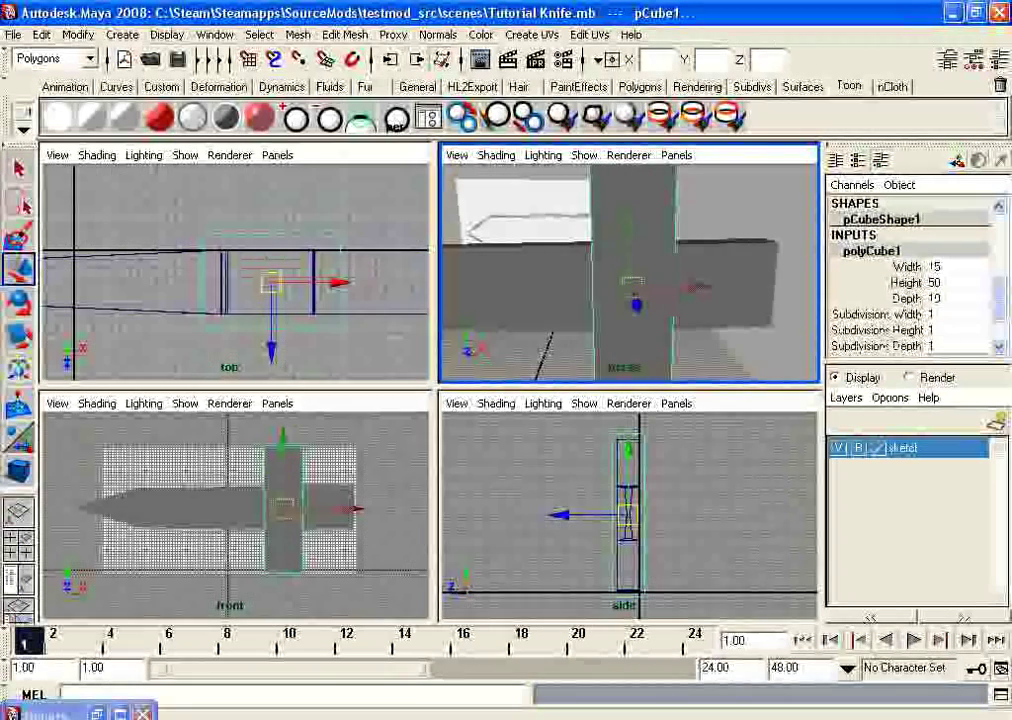
{"action": "left_click_drag", "start_coordinate": [620, 250], "coordinate": [615, 285], "text": "alt"}
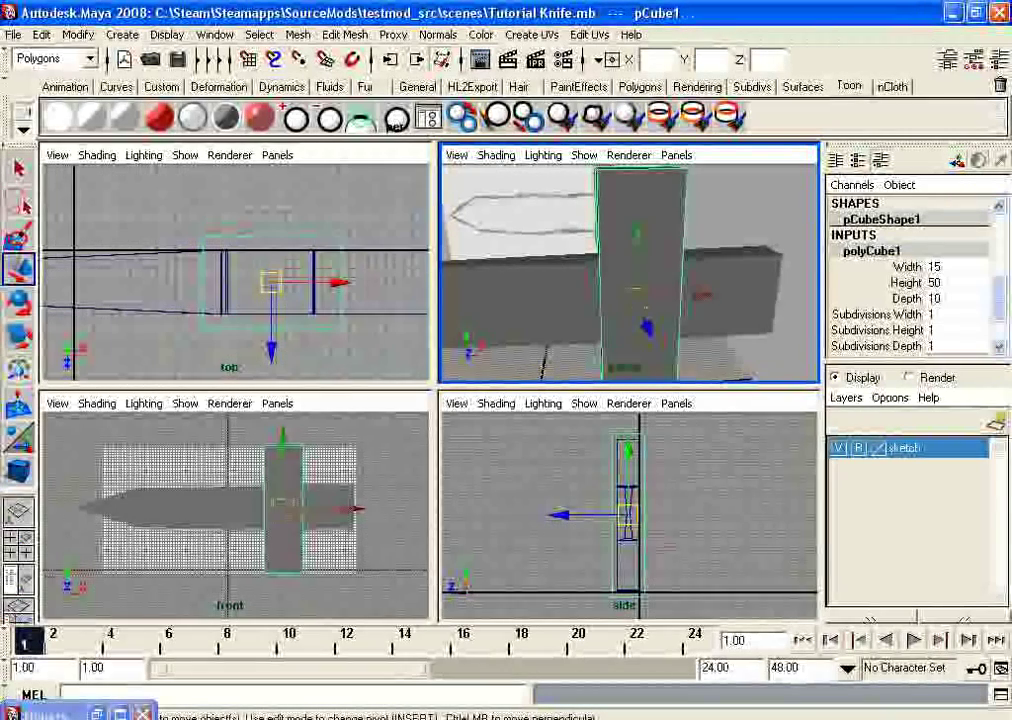
Duplicate the guard block in place
{"action": "scroll", "coordinate": [630, 275], "scroll_direction": "down", "scroll_amount": 2}
{"action": "left_click_drag", "start_coordinate": [600, 260], "coordinate": [572, 262], "text": "alt"}
{"action": "mouse_move", "coordinate": [565, 349]}
{"action": "left_mouse_down", "text": "alt"}
{"action": "mouse_move", "coordinate": [690, 395]}
{"action": "mouse_move", "coordinate": [560, 345]}
{"action": "left_mouse_up", "text": "alt"}
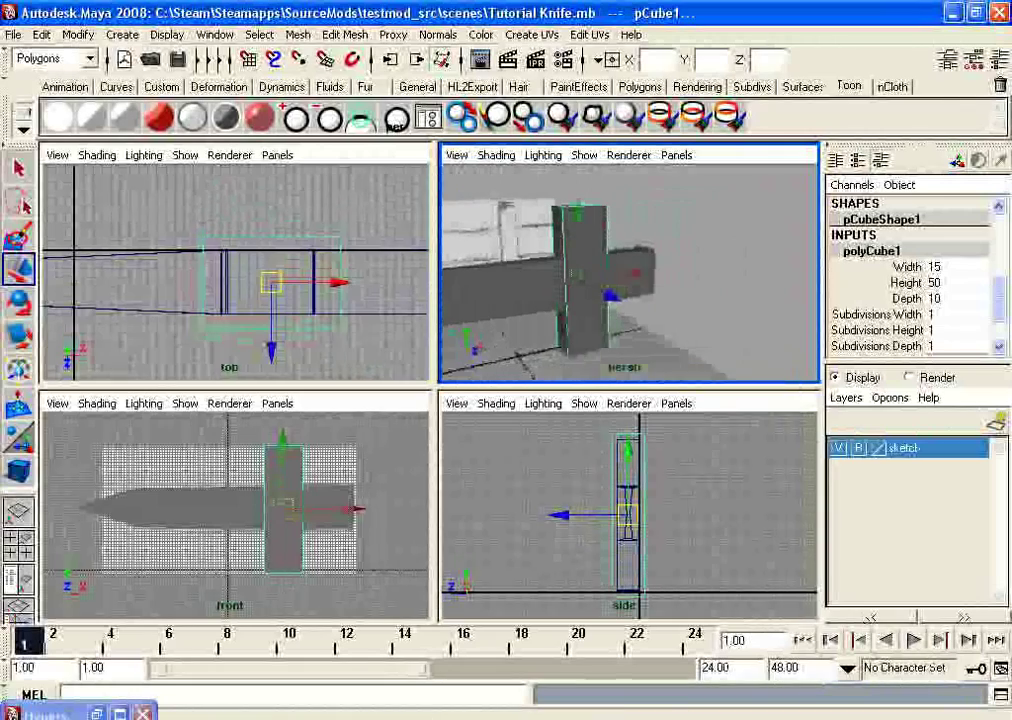
{"action": "key", "text": "q"}
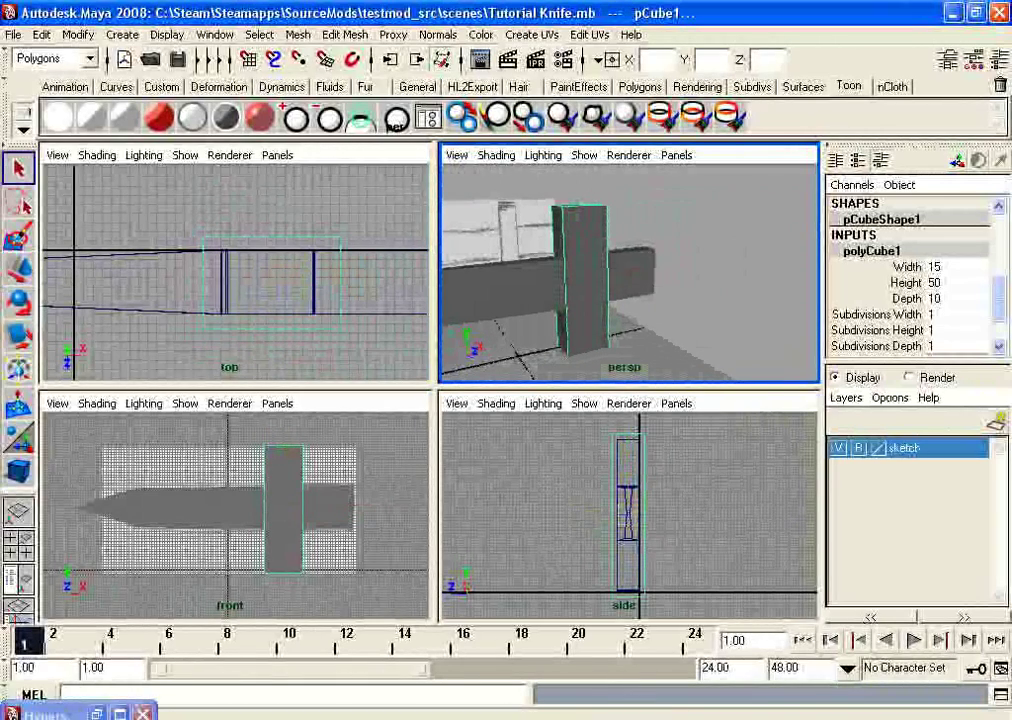
{"action": "left_click", "coordinate": [871, 251]}
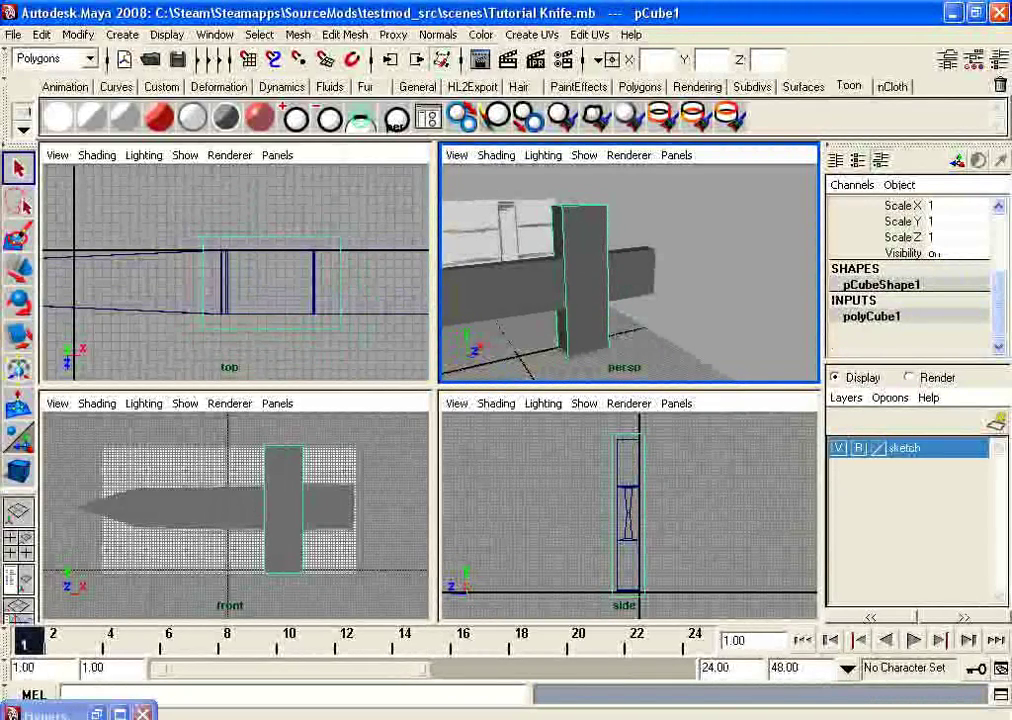
{"action": "key", "text": "ctrl+d"}
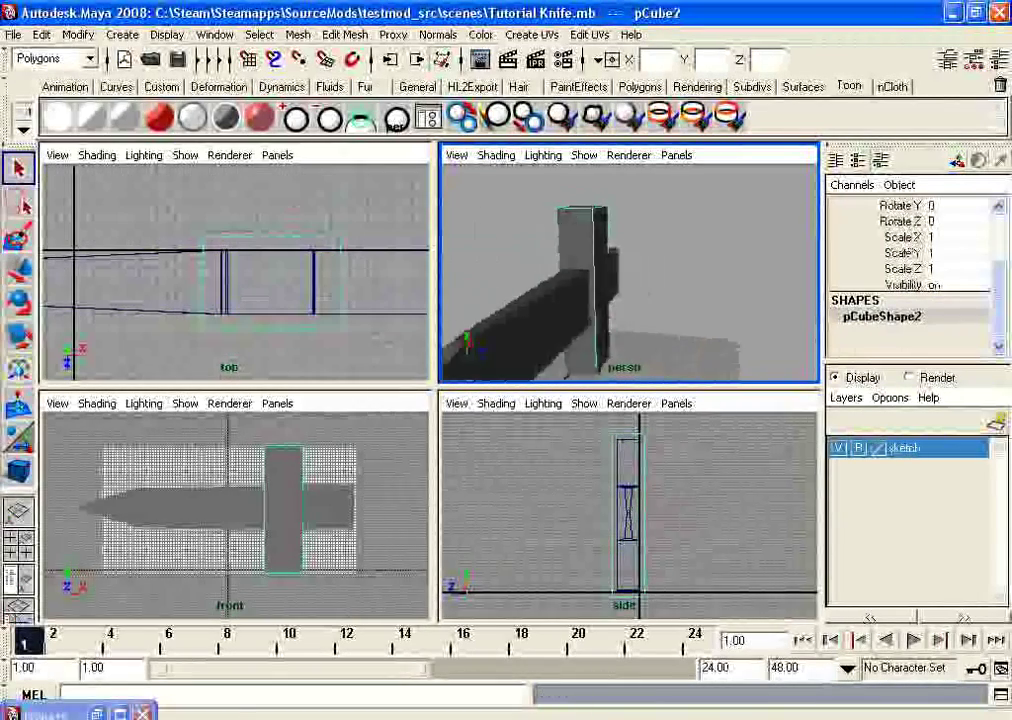
Try a Boolean Difference that subtracts the blade from the guard block, and undo it
{"action": "mouse_move", "coordinate": [630, 275]}
{"action": "left_mouse_down", "text": "alt"}
{"action": "mouse_move", "coordinate": [634, 285]}
{"action": "mouse_move", "coordinate": [580, 298]}
{"action": "mouse_move", "coordinate": [490, 285]}
{"action": "left_mouse_up", "text": "alt"}
{"action": "left_click_drag", "start_coordinate": [560, 285], "coordinate": [470, 312], "text": "alt"}
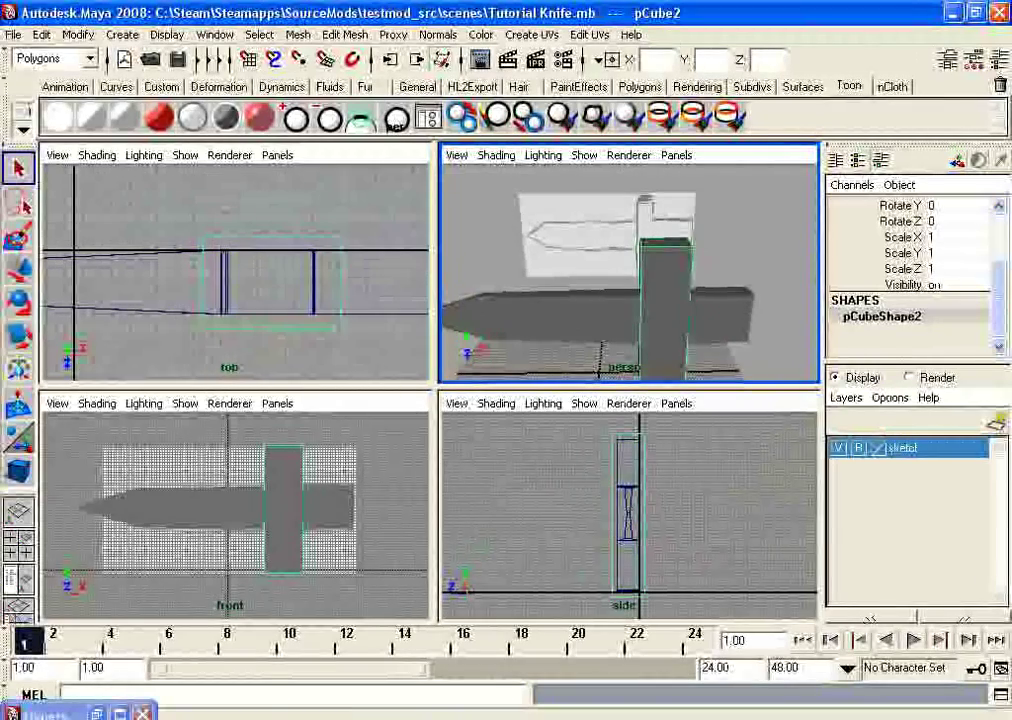
{"action": "left_click", "coordinate": [580, 316], "text": "shift"}
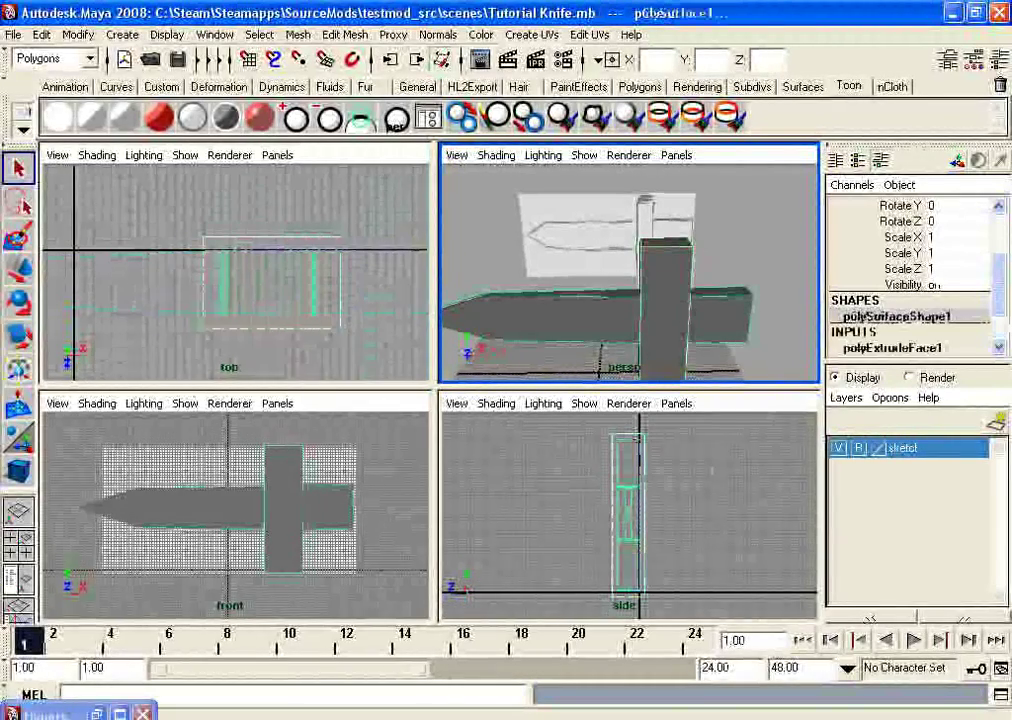
{"action": "mouse_move", "coordinate": [600, 300]}
{"action": "left_mouse_down", "text": "alt"}
{"action": "mouse_move", "coordinate": [665, 240]}
{"action": "mouse_move", "coordinate": [645, 265]}
{"action": "mouse_move", "coordinate": [690, 312]}
{"action": "mouse_move", "coordinate": [657, 300]}
{"action": "mouse_move", "coordinate": [660, 275]}
{"action": "left_mouse_up", "text": "alt"}
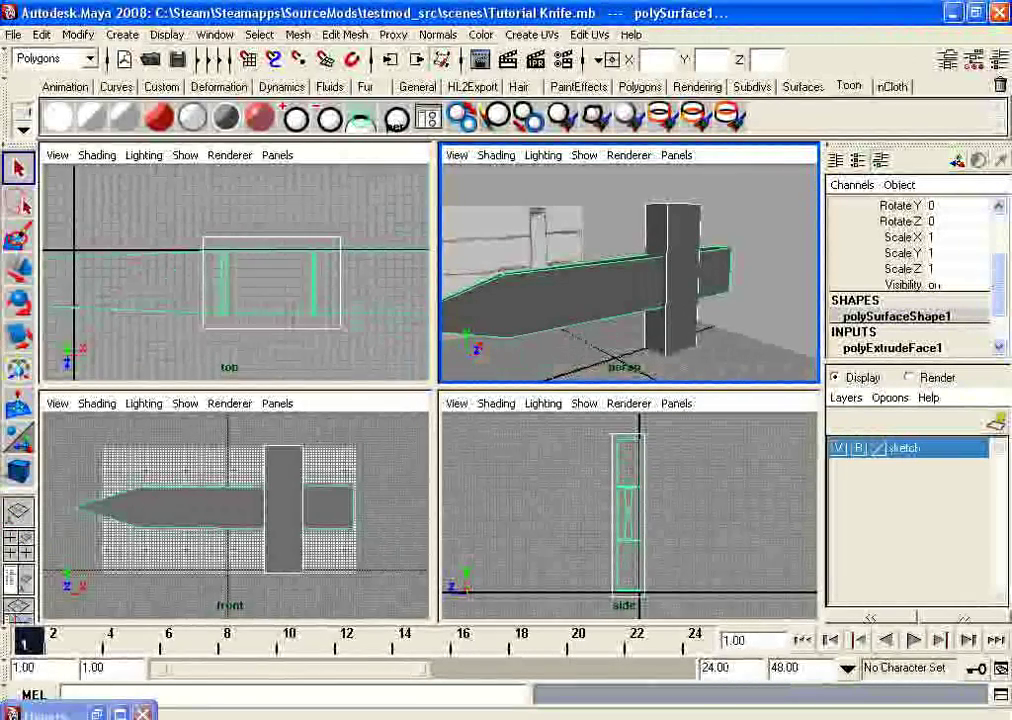
{"action": "left_click", "coordinate": [344, 34]}
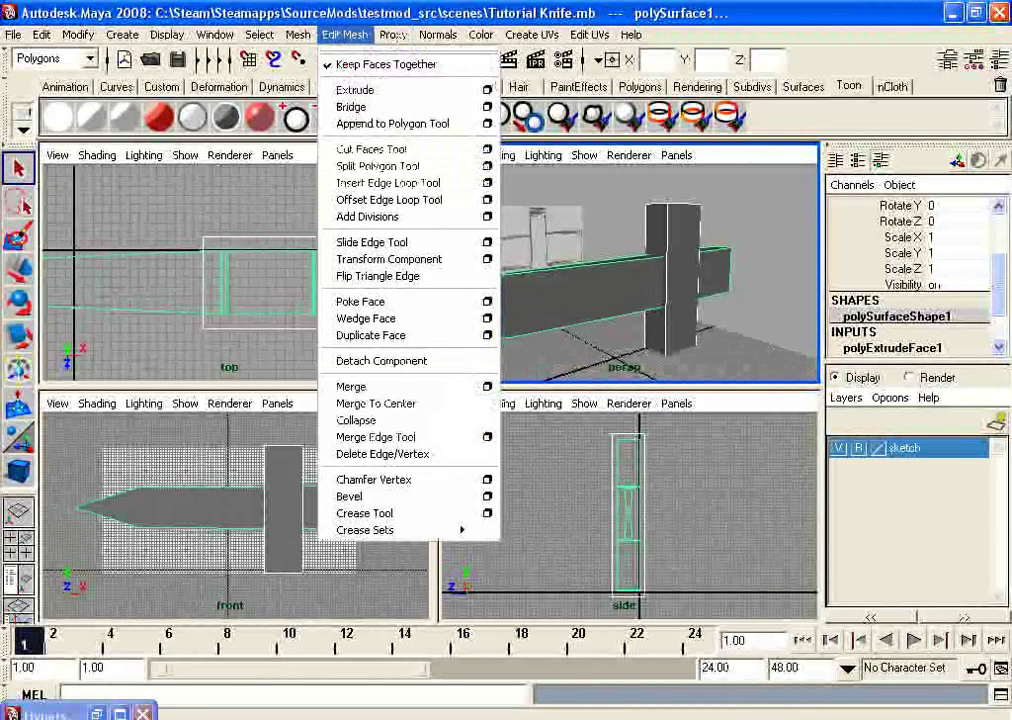
{"action": "mouse_move", "coordinate": [298, 34]}
{"action": "mouse_move", "coordinate": [322, 114]}
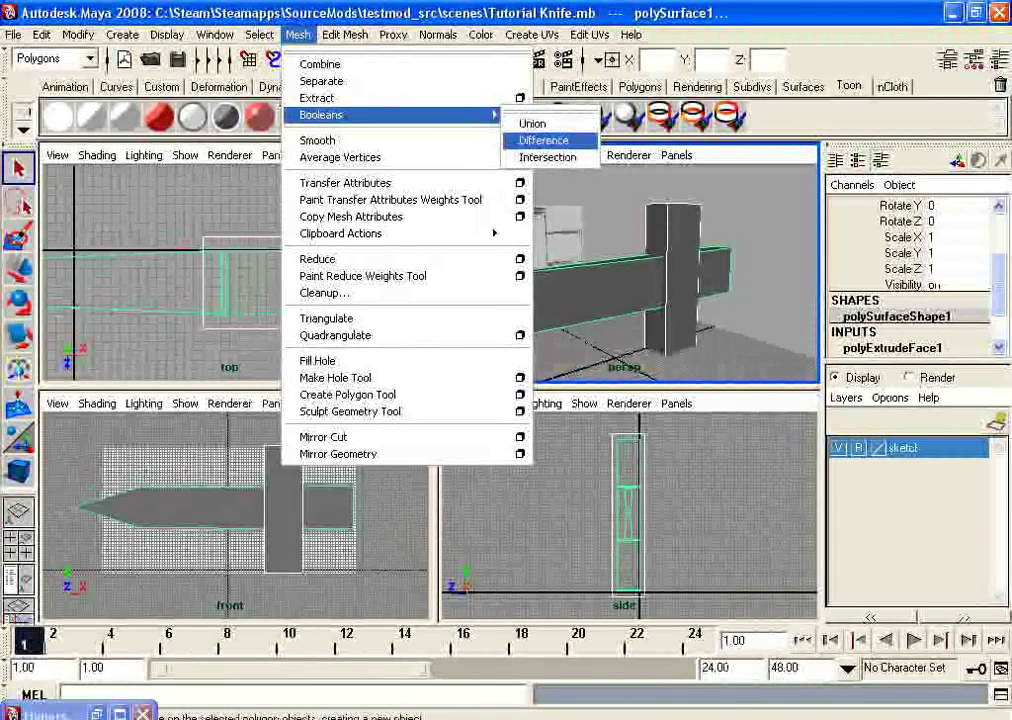
{"action": "left_click", "coordinate": [543, 140]}
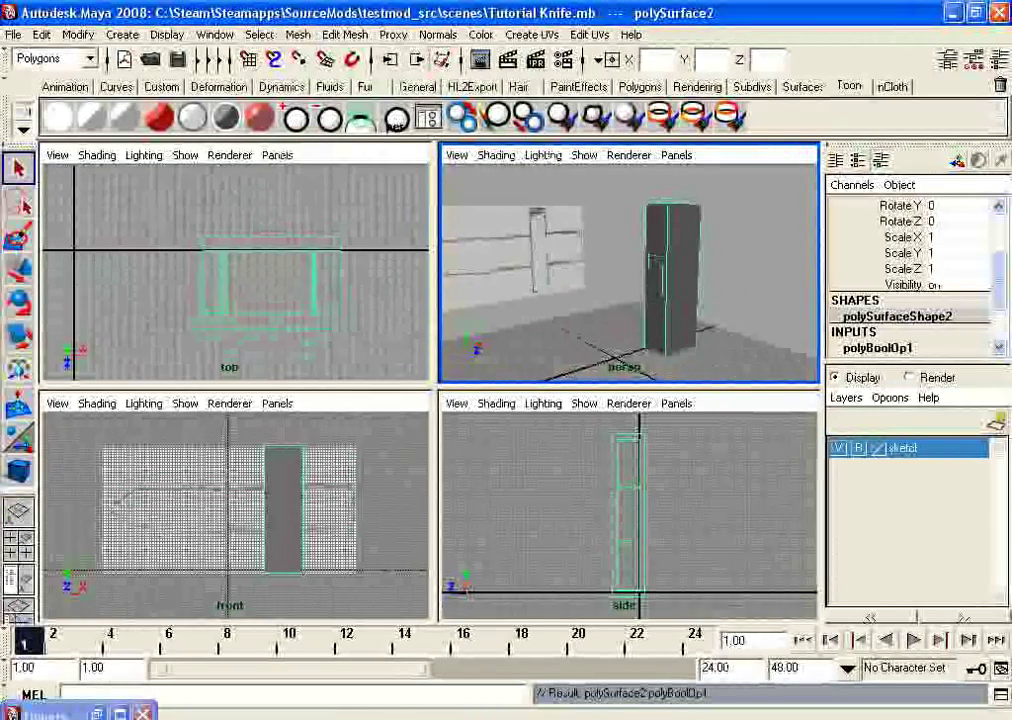
{"action": "key", "text": "ctrl+z"}
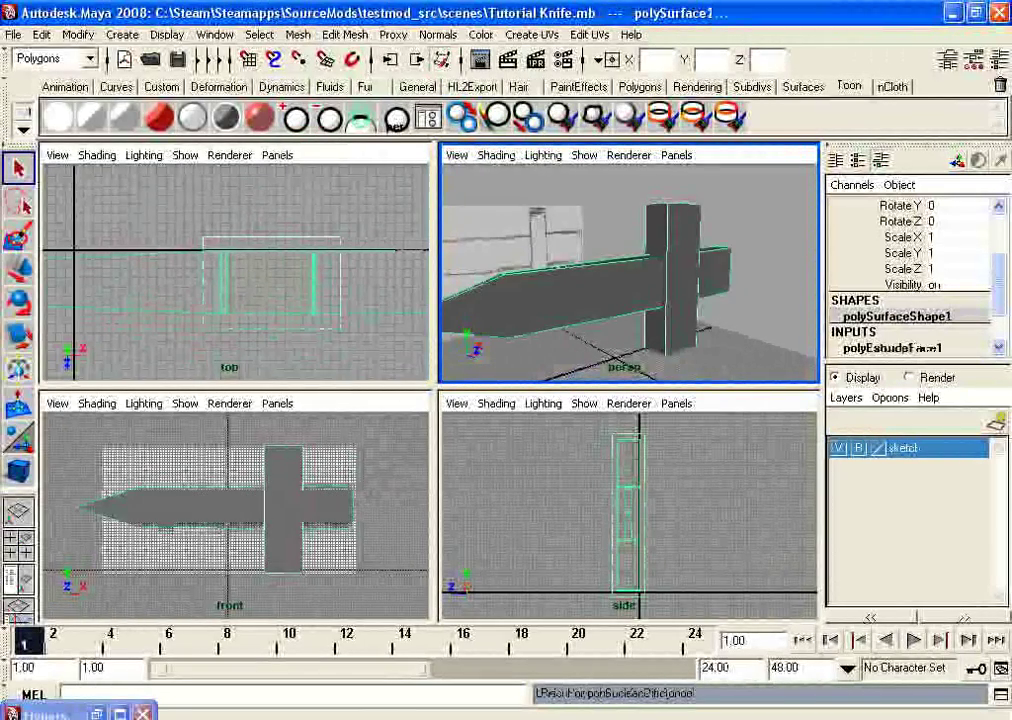
Select the blade first and the guard block second, and subtract the guard from the blade with Boolean Difference
{"action": "left_click", "coordinate": [765, 200]}
{"action": "left_click", "coordinate": [595, 292]}
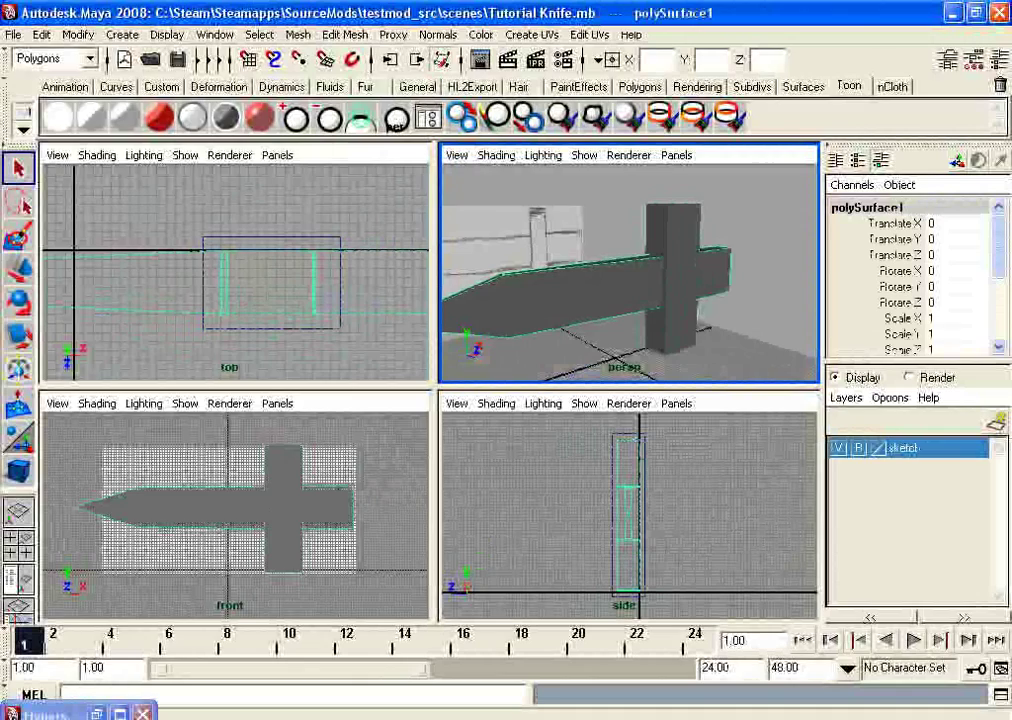
{"action": "key", "text": "ctrl+z"}
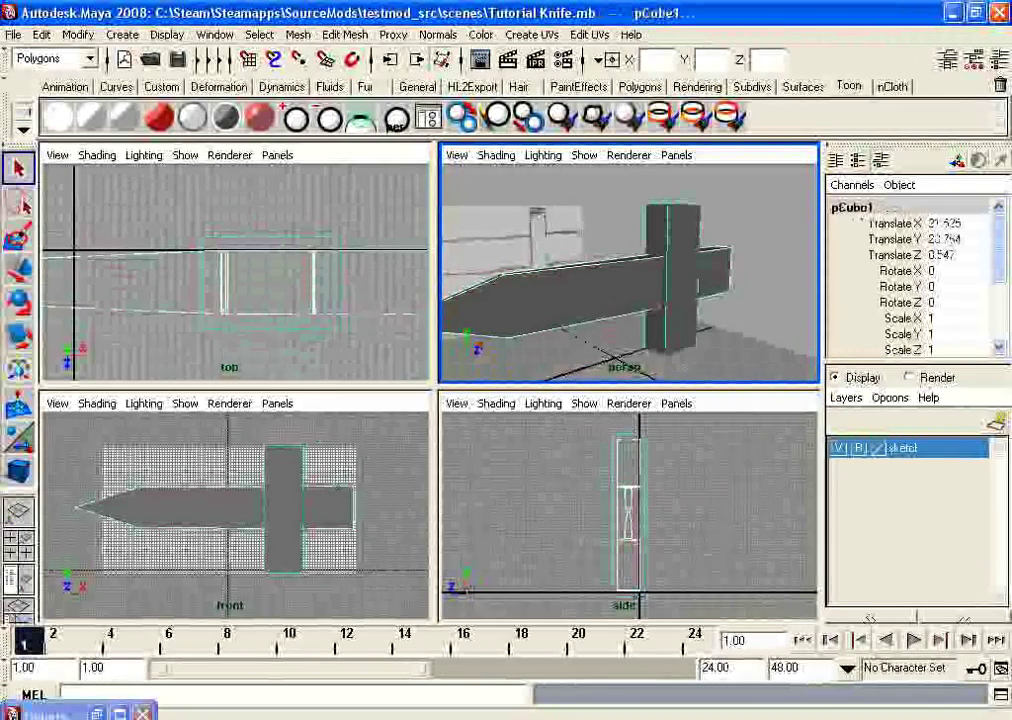
{"action": "left_click", "coordinate": [298, 34]}
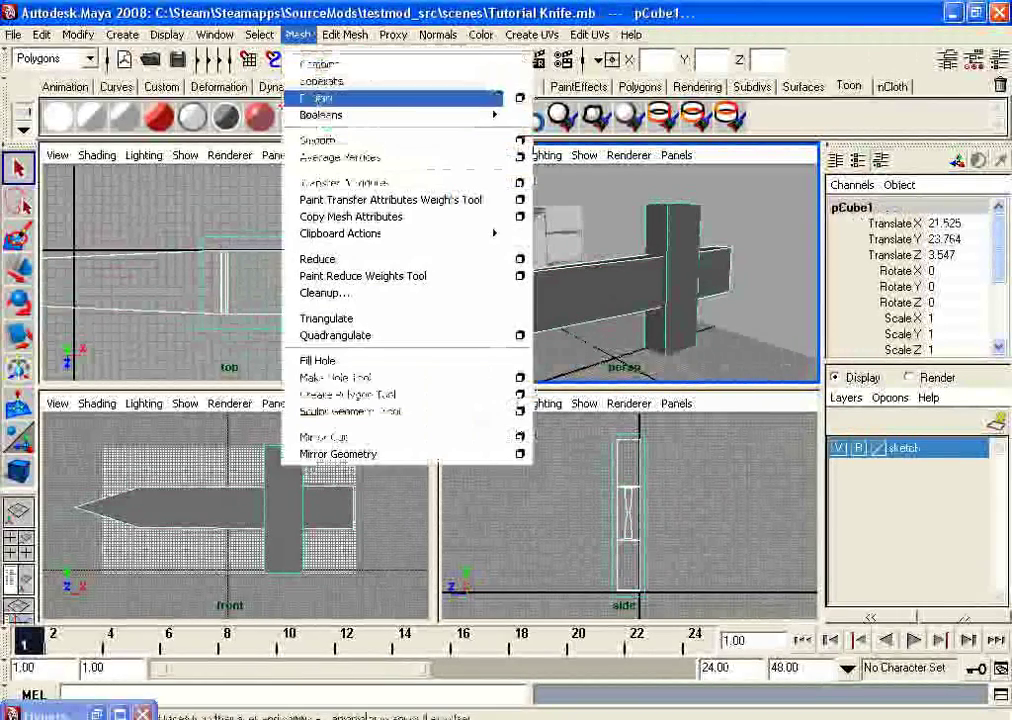
{"action": "mouse_move", "coordinate": [400, 115]}
{"action": "left_click", "coordinate": [544, 140]}
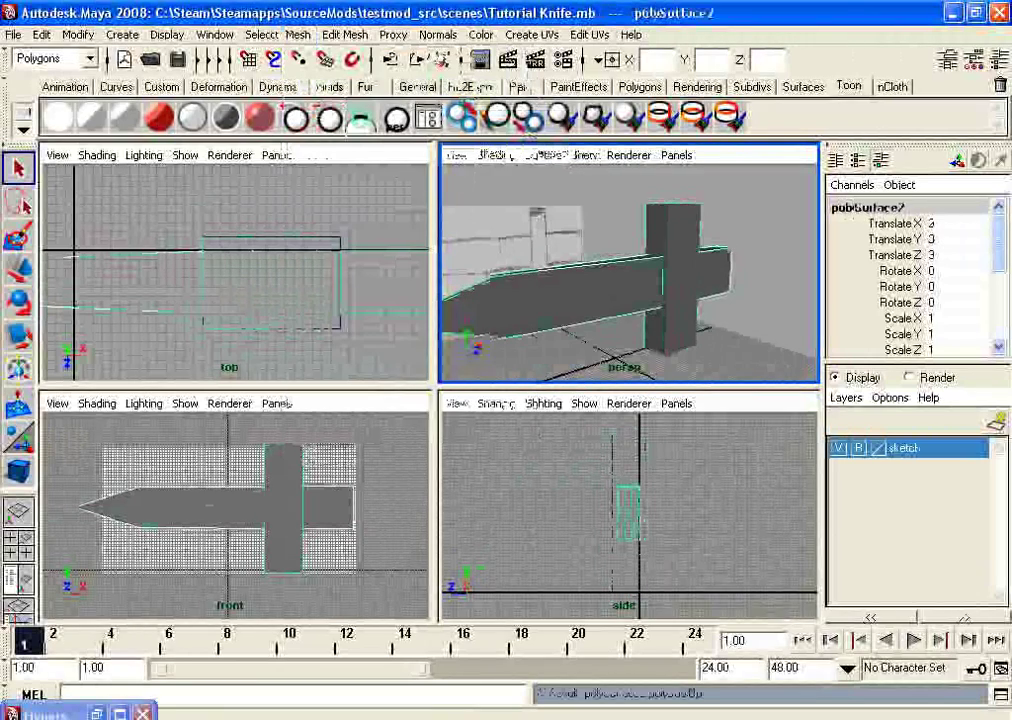
Move the cut blade about 30 units along Z to inspect the gap, and undo the move
{"action": "mouse_move", "coordinate": [590, 250]}
{"action": "left_mouse_down", "text": "alt"}
{"action": "mouse_move", "coordinate": [638, 432]}
{"action": "mouse_move", "coordinate": [610, 300]}
{"action": "mouse_move", "coordinate": [680, 201]}
{"action": "mouse_move", "coordinate": [480, 235]}
{"action": "mouse_move", "coordinate": [756, 218]}
{"action": "left_mouse_up", "text": "alt"}
{"action": "mouse_move", "coordinate": [756, 218]}
{"action": "middle_mouse_down", "text": "alt"}
{"action": "mouse_move", "coordinate": [755, 304]}
{"action": "mouse_move", "coordinate": [755, 221]}
{"action": "middle_mouse_up", "text": "alt"}
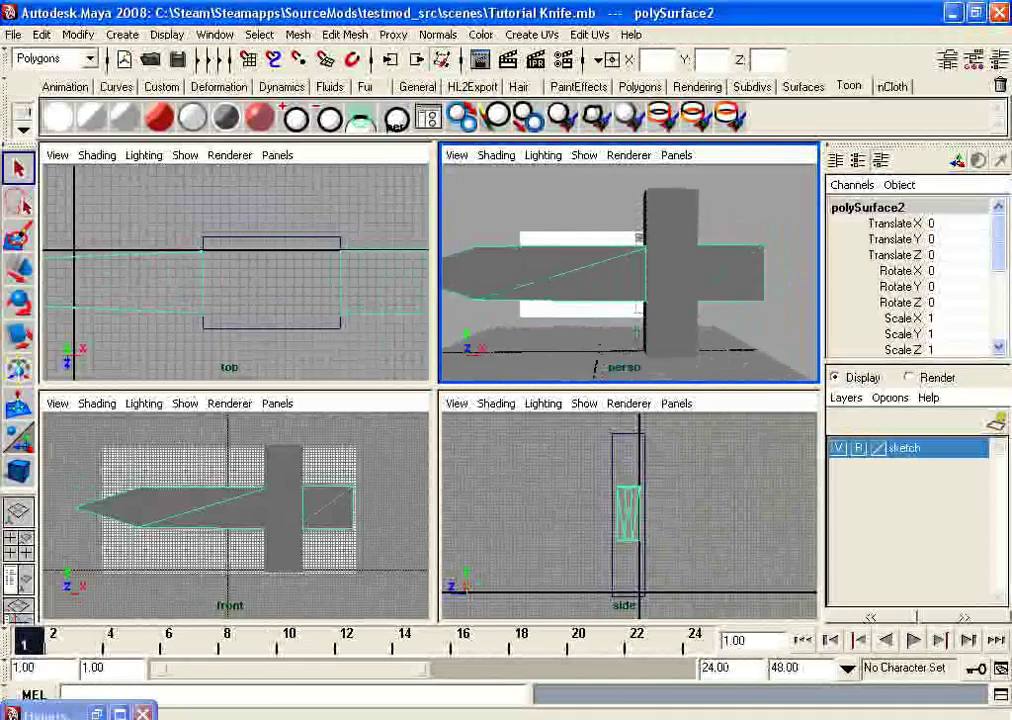
{"action": "left_click_drag", "start_coordinate": [598, 367], "coordinate": [700, 404], "text": "alt"}
{"action": "key", "text": "w"}
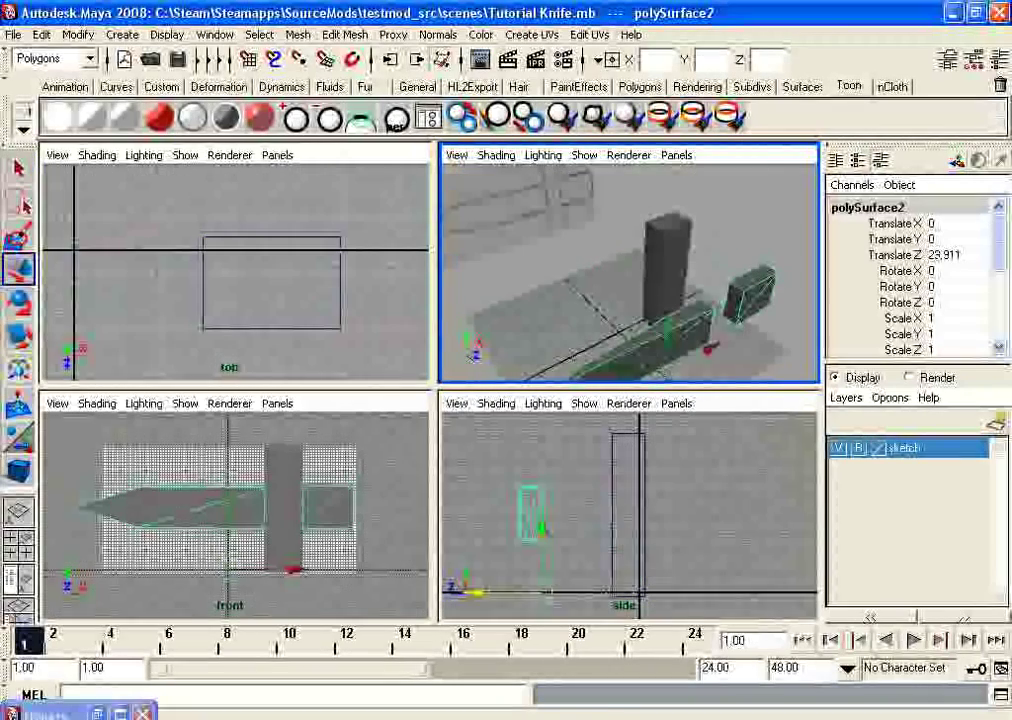
{"action": "left_click_drag", "start_coordinate": [690, 340], "coordinate": [545, 280], "text": "alt"}
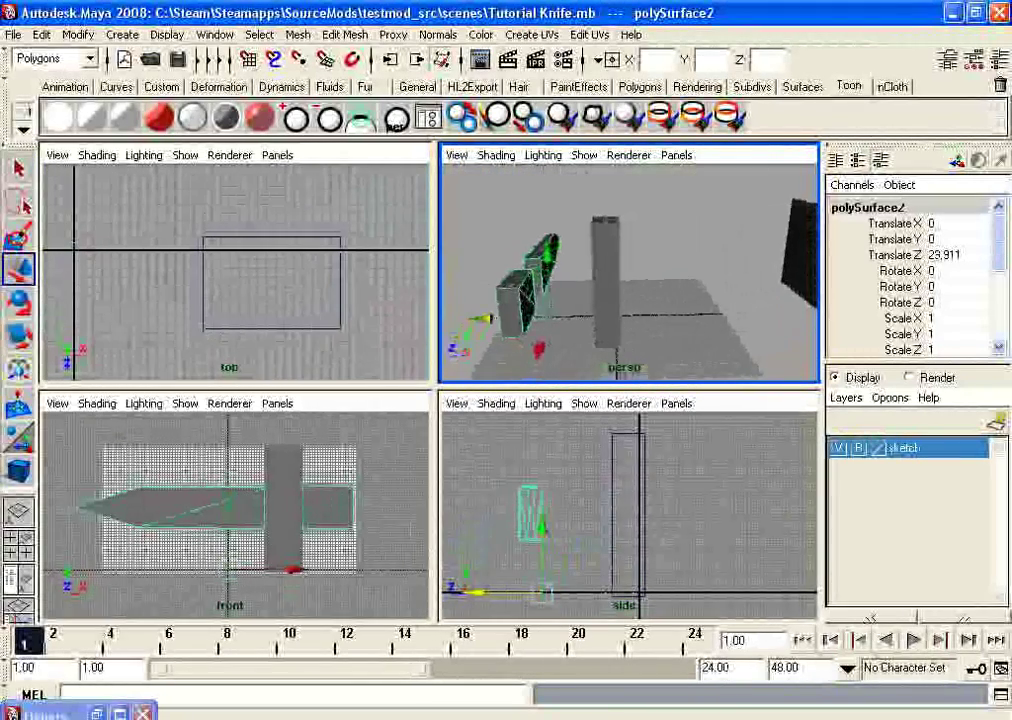
{"action": "left_click_drag", "start_coordinate": [541, 351], "coordinate": [625, 372], "text": "alt"}
{"action": "left_click_drag", "start_coordinate": [640, 325], "coordinate": [490, 340], "text": "alt"}
{"action": "mouse_move", "coordinate": [672, 358]}
{"action": "left_mouse_down", "text": "alt"}
{"action": "mouse_move", "coordinate": [586, 362]}
{"action": "mouse_move", "coordinate": [668, 338]}
{"action": "mouse_move", "coordinate": [655, 370]}
{"action": "left_mouse_up", "text": "alt"}
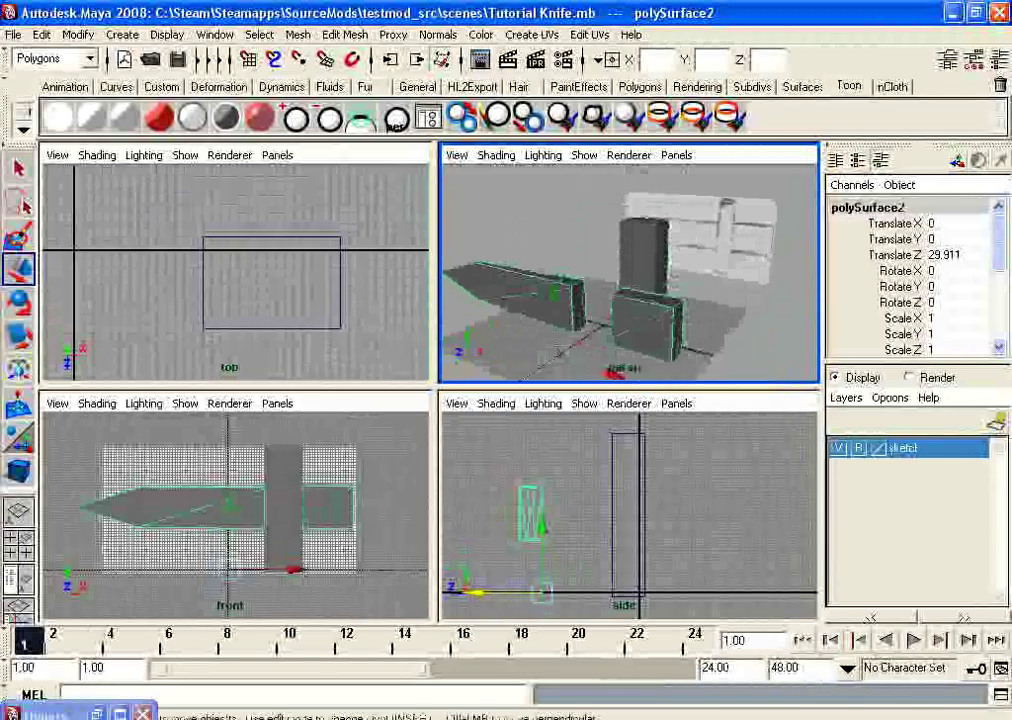
{"action": "key", "text": "ctrl+z"}
{"action": "key", "text": "ctrl+z"}
Select the remaining guard block, try scaling it along the X axis, and undo the scaling
{"action": "scroll", "coordinate": [628, 272], "scroll_direction": "up", "scroll_amount": 5}
{"action": "left_click_drag", "start_coordinate": [600, 285], "coordinate": [660, 215], "text": "alt"}
{"action": "scroll", "coordinate": [628, 272], "scroll_direction": "down", "scroll_amount": 6}
{"action": "left_click_drag", "start_coordinate": [628, 272], "coordinate": [710, 330], "text": "alt"}
{"action": "left_click", "coordinate": [655, 252]}
{"action": "scroll", "coordinate": [628, 272], "scroll_direction": "up", "scroll_amount": 5}
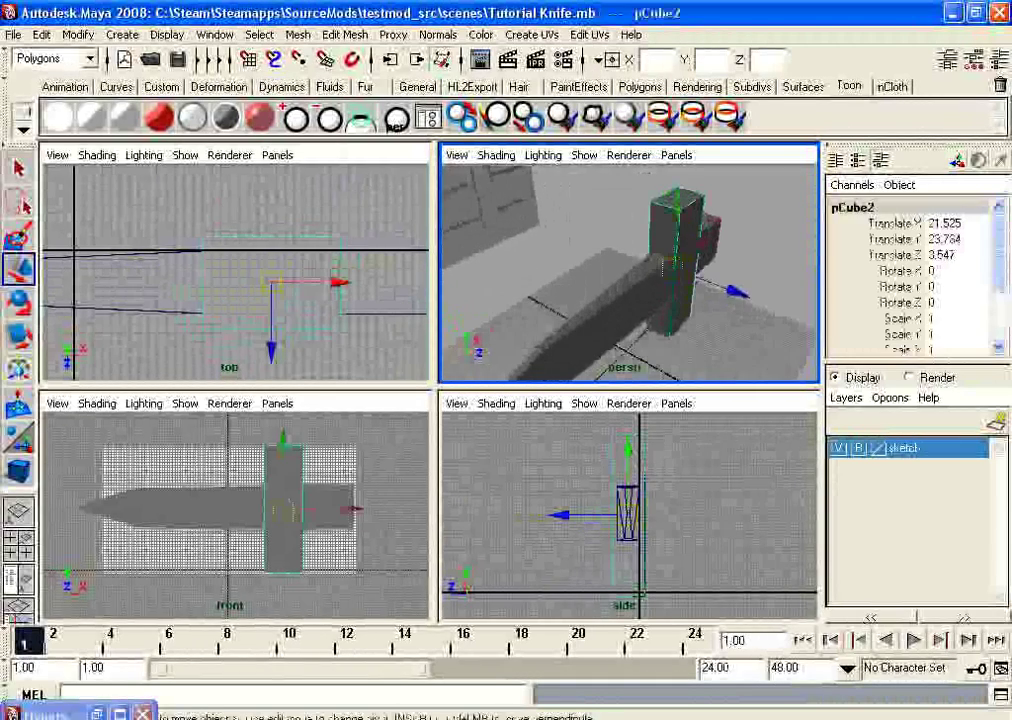
{"action": "scroll", "coordinate": [628, 272], "scroll_direction": "up", "scroll_amount": 2}
{"action": "left_click_drag", "start_coordinate": [710, 320], "coordinate": [650, 230], "text": "alt"}
{"action": "left_click", "coordinate": [265, 288]}
{"action": "key", "text": "r"}
{"action": "left_click_drag", "start_coordinate": [545, 235], "coordinate": [705, 290], "text": "alt"}
{"action": "left_click_drag", "start_coordinate": [729, 230], "coordinate": [625, 240]}
{"action": "key", "text": "ctrl+z"}
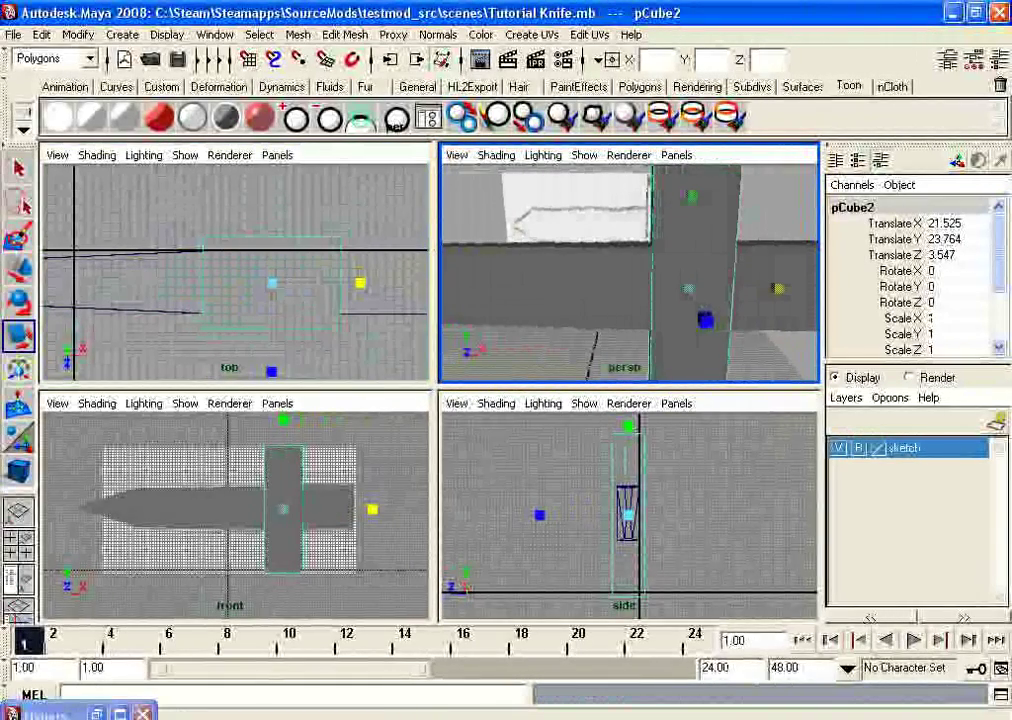
{"action": "left_click_drag", "start_coordinate": [999, 250], "coordinate": [999, 300]}
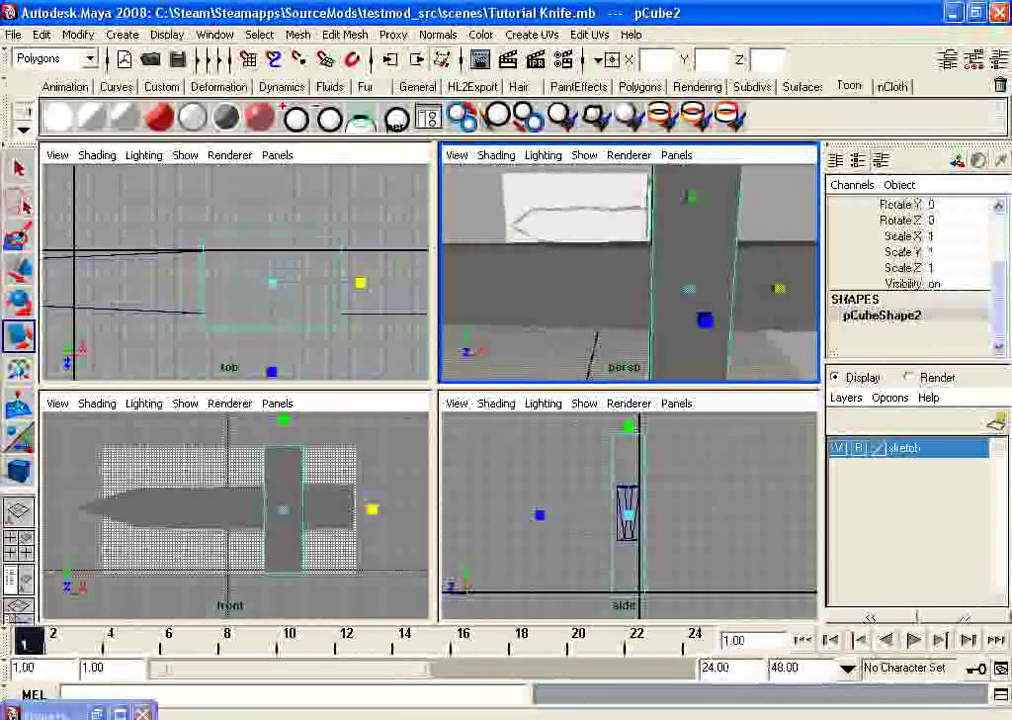
{"action": "left_click_drag", "start_coordinate": [630, 240], "coordinate": [610, 275], "text": "alt"}
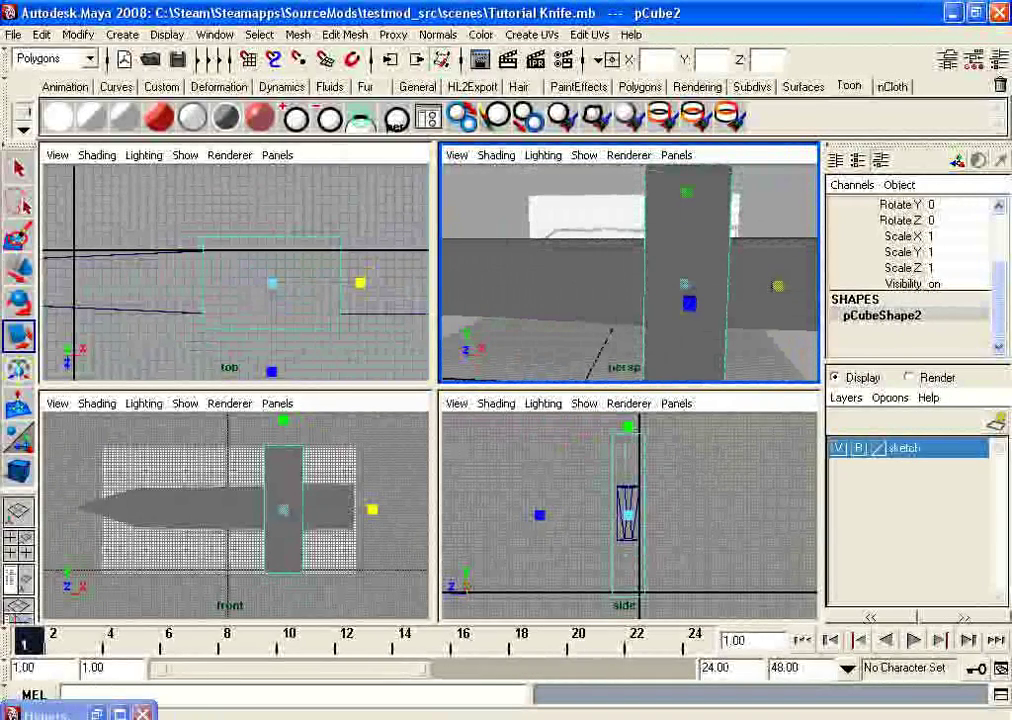
{"action": "left_click", "coordinate": [41, 34]}
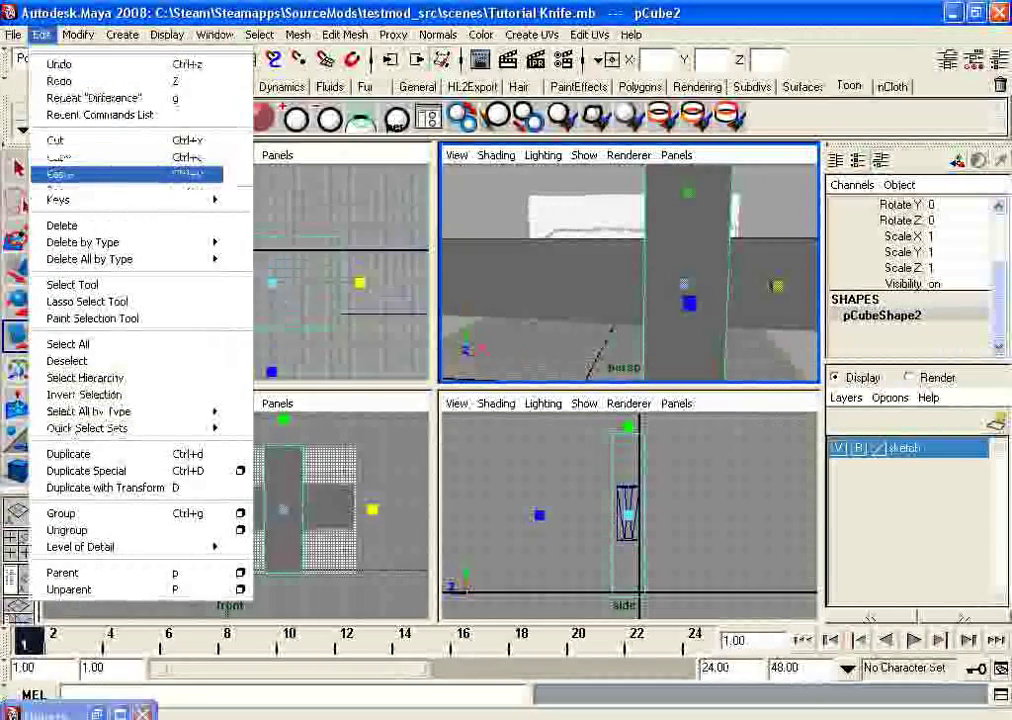
{"action": "left_click", "coordinate": [41, 34]}
{"action": "left_click", "coordinate": [41, 34]}
{"action": "left_click", "coordinate": [41, 34]}
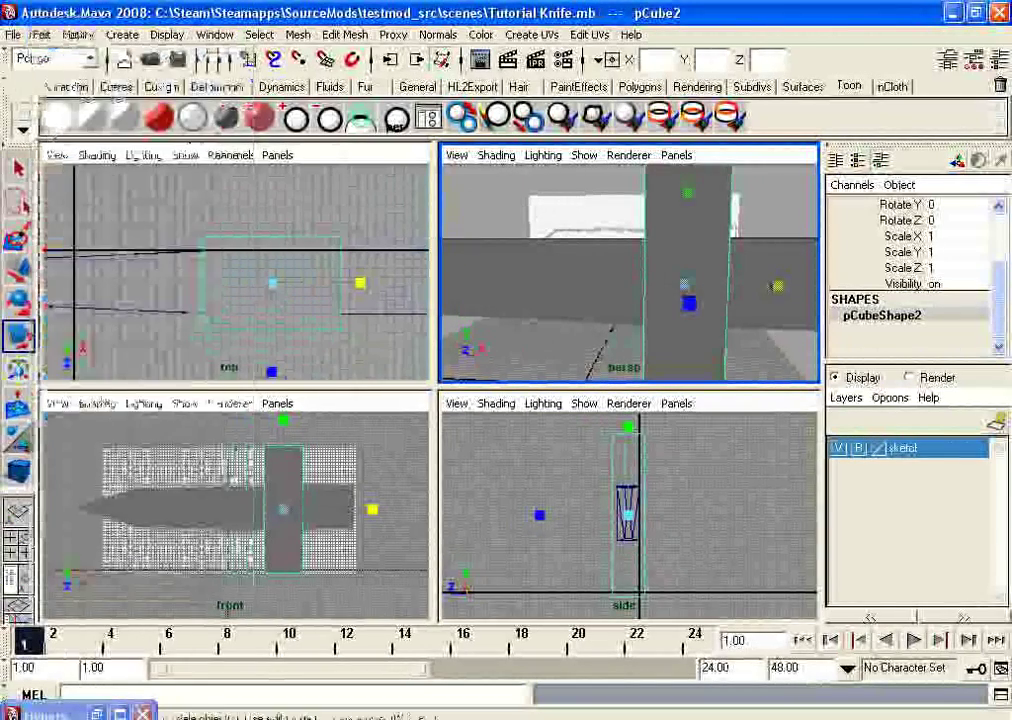
{"action": "left_click_drag", "start_coordinate": [610, 270], "coordinate": [588, 258], "text": "alt"}
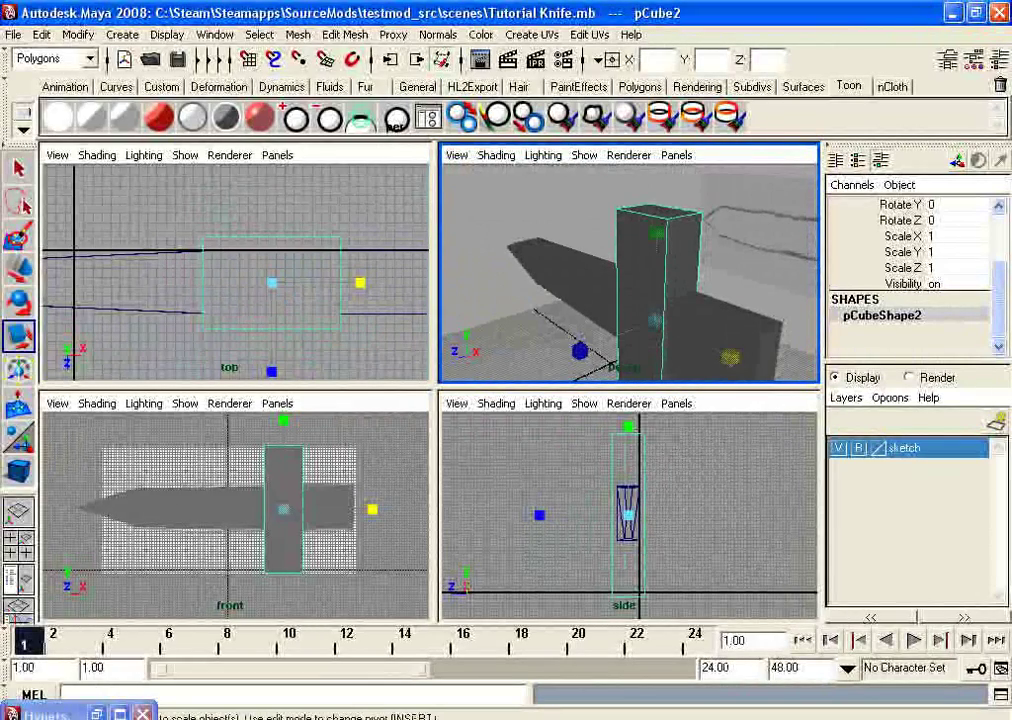
{"action": "left_click_drag", "start_coordinate": [588, 258], "coordinate": [566, 256], "text": "alt"}
Move the cut blade about 63 units along X to show its two separated pieces, undo the move and deselect it
{"action": "key", "text": "q"}
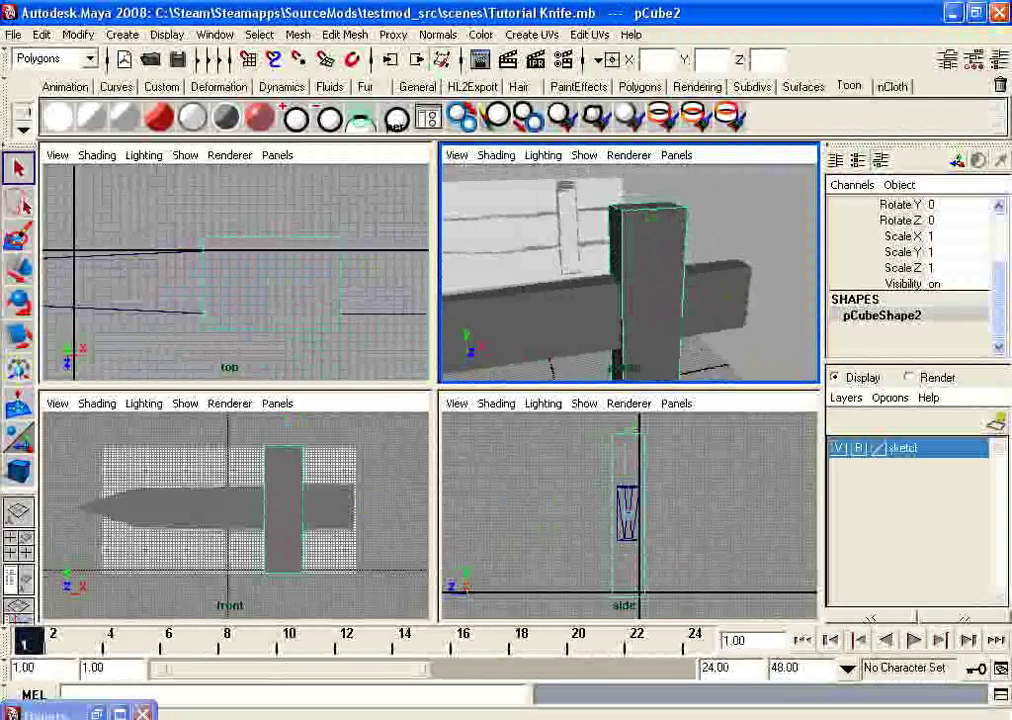
{"action": "left_click", "coordinate": [744, 212]}
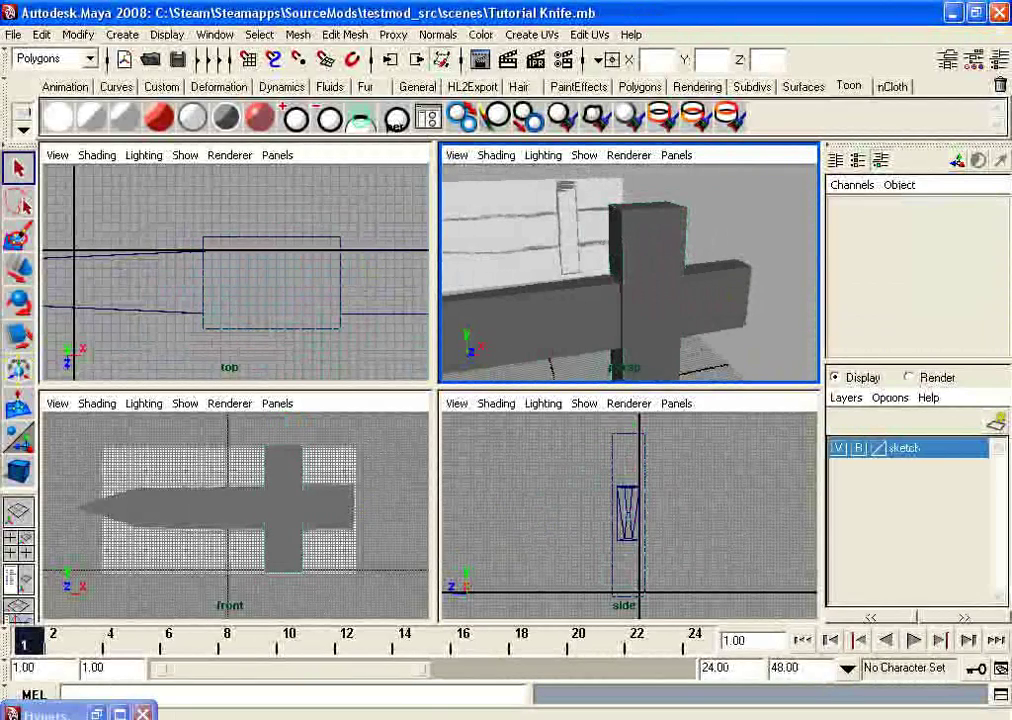
{"action": "left_click", "coordinate": [714, 296]}
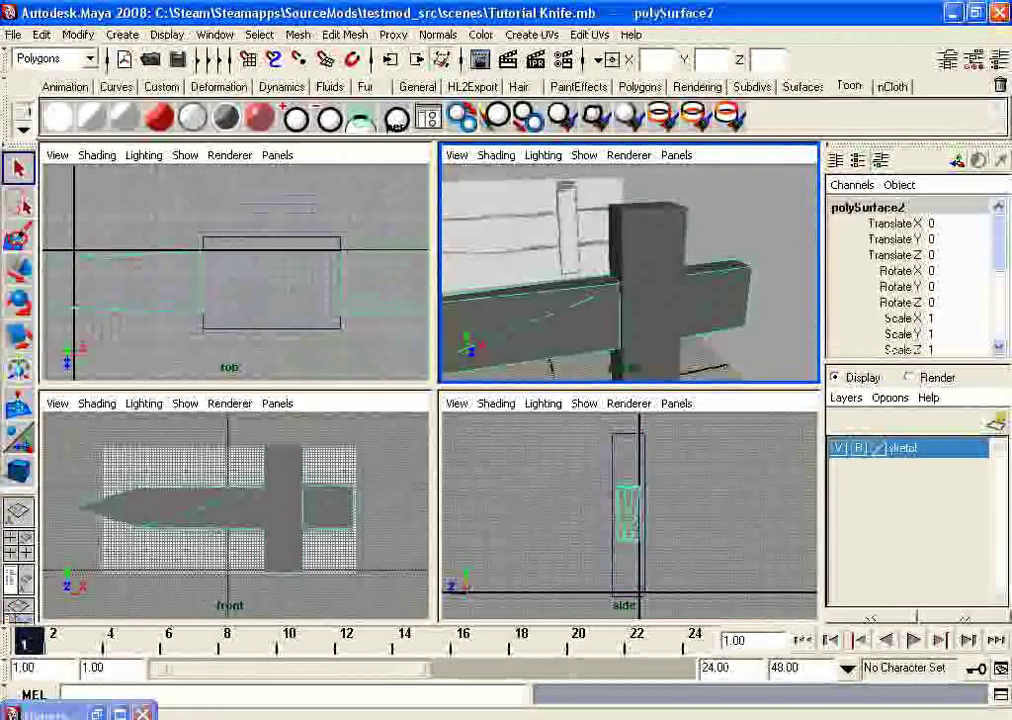
{"action": "scroll", "coordinate": [714, 296], "scroll_direction": "down", "scroll_amount": 4}
{"action": "key", "text": "w"}
{"action": "left_click_drag", "start_coordinate": [654, 334], "coordinate": [767, 315]}
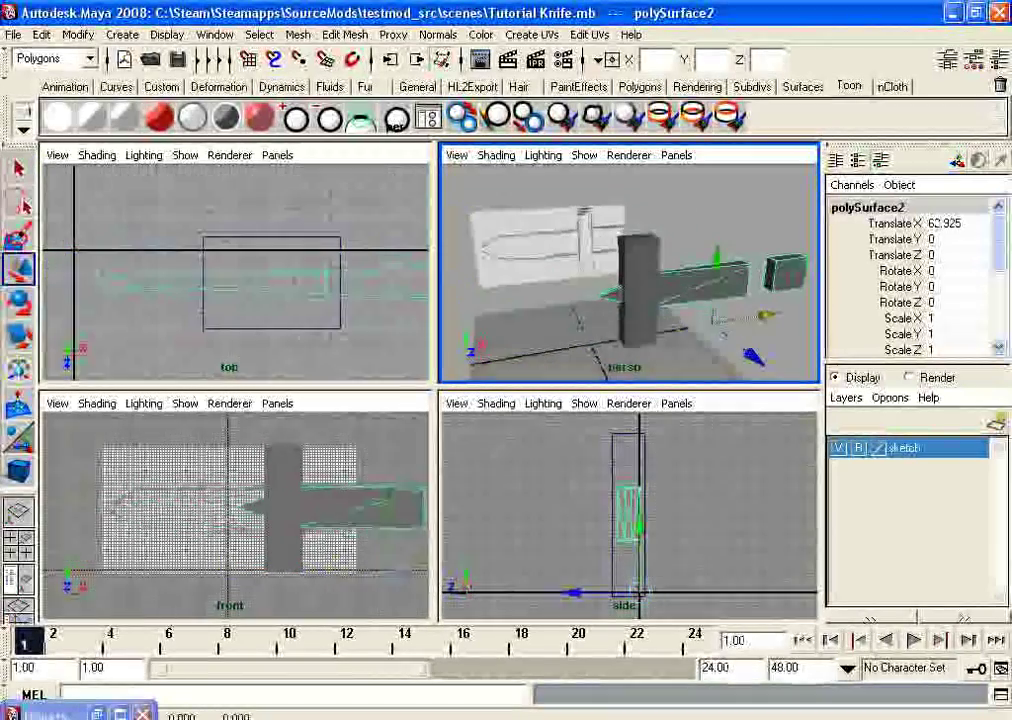
{"action": "key", "text": "ctrl+z"}
{"action": "left_click", "coordinate": [735, 225]}
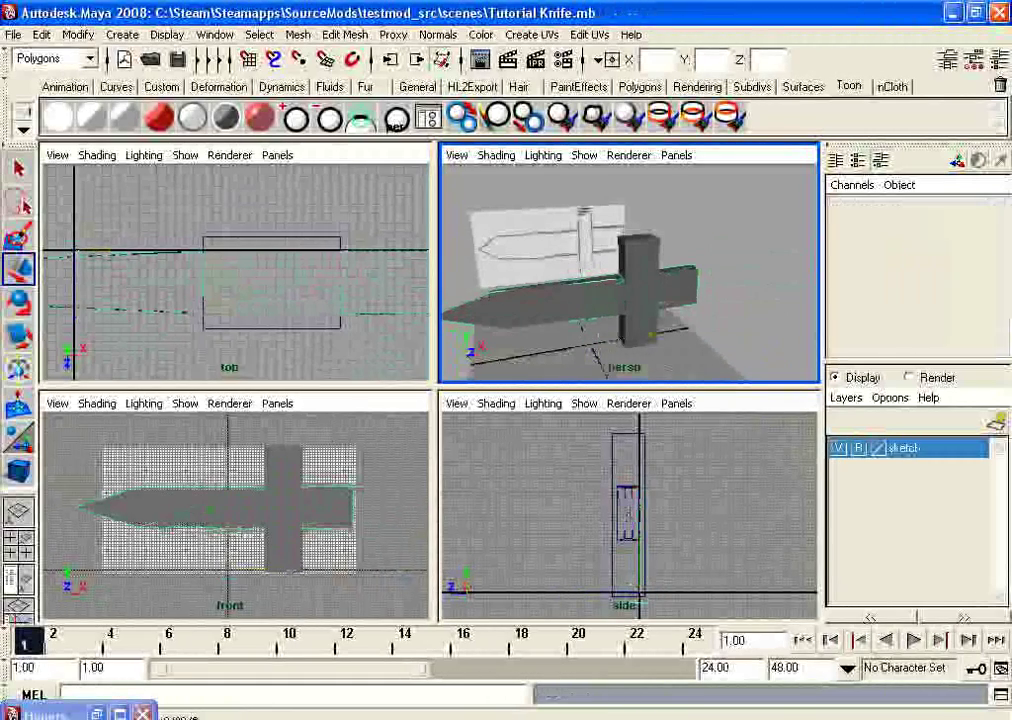
Select the guard block and the cut blade together, move them about 24 units up along Y, and undo the move
{"action": "mouse_move", "coordinate": [590, 265]}
{"action": "left_mouse_down", "text": "alt"}
{"action": "mouse_move", "coordinate": [770, 258]}
{"action": "mouse_move", "coordinate": [610, 264]}
{"action": "mouse_move", "coordinate": [600, 278]}
{"action": "mouse_move", "coordinate": [632, 238]}
{"action": "left_mouse_up", "text": "alt"}
{"action": "left_click", "coordinate": [636, 262]}
{"action": "left_click", "coordinate": [585, 298], "text": "shift"}
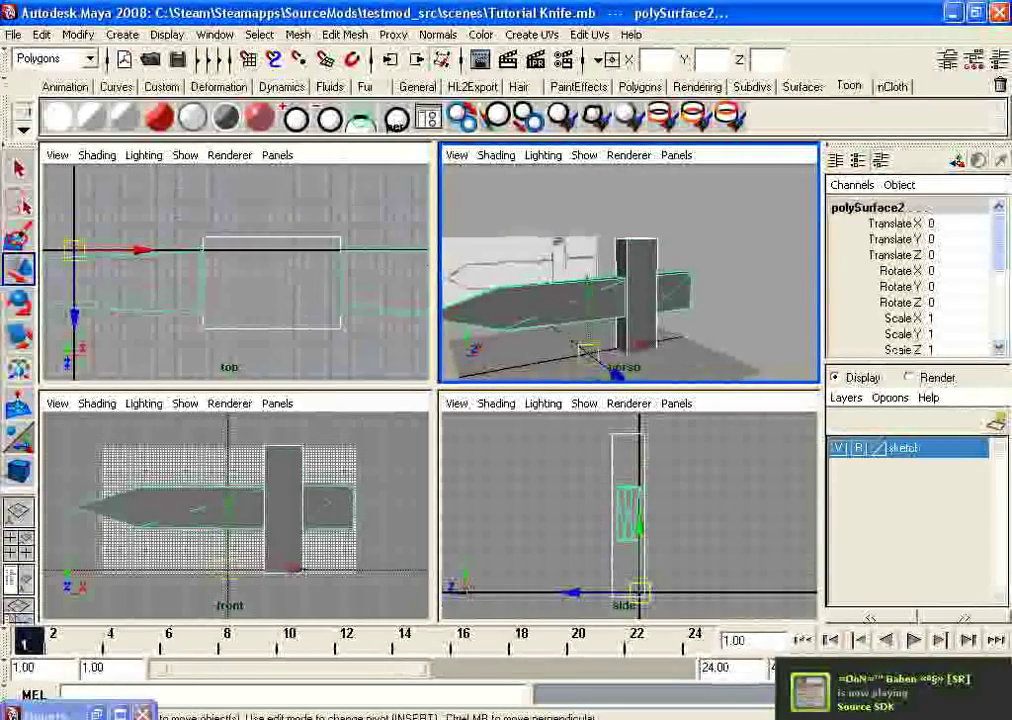
{"action": "left_click_drag", "start_coordinate": [587, 290], "coordinate": [587, 236]}
{"action": "key", "text": "ctrl+z"}
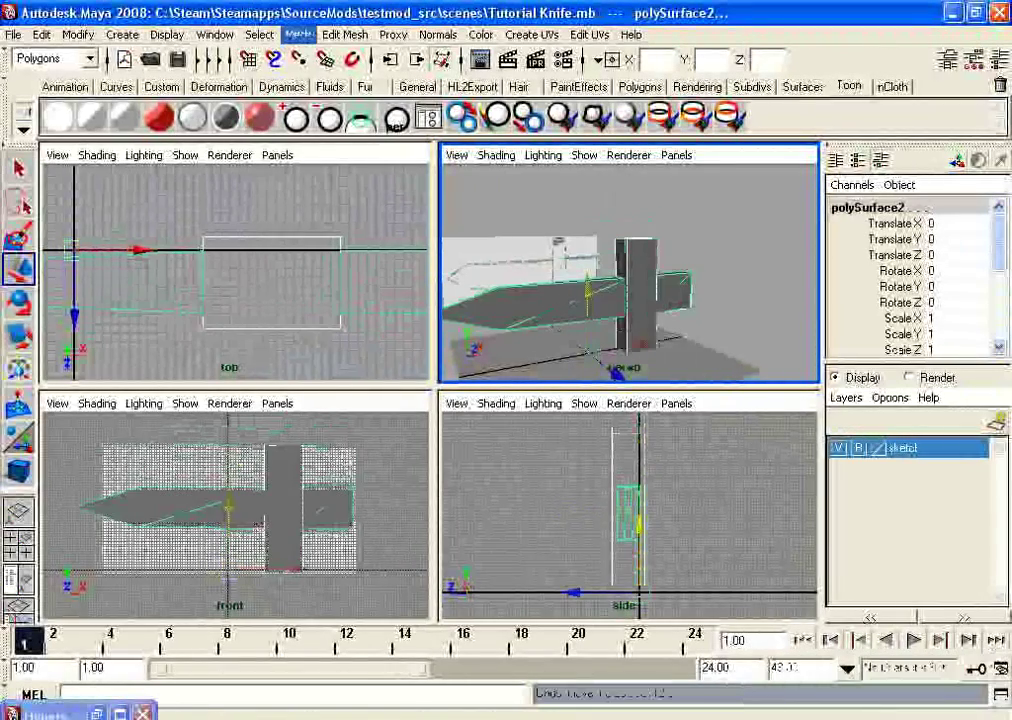
{"action": "left_click", "coordinate": [298, 34]}
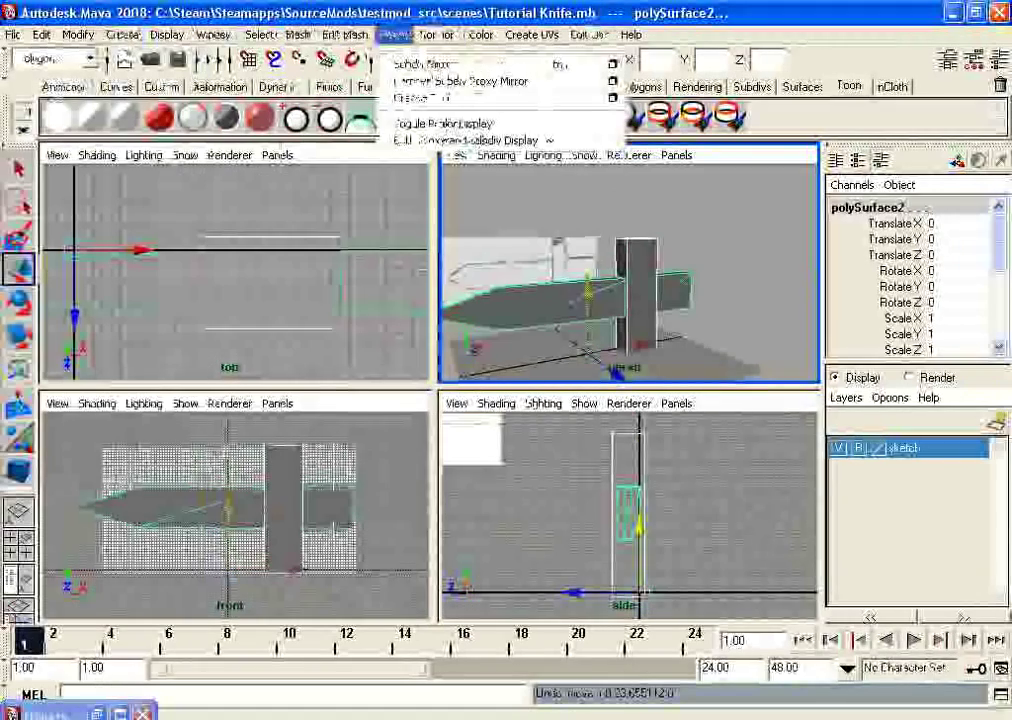
{"action": "mouse_move", "coordinate": [345, 35]}
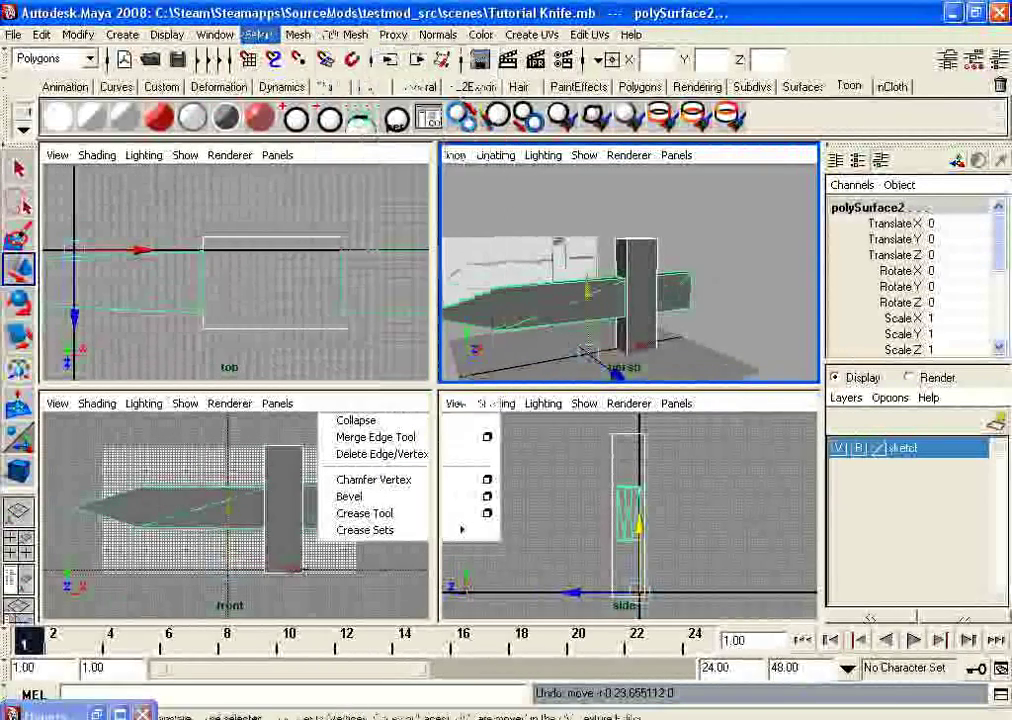
{"action": "mouse_move", "coordinate": [415, 112]}
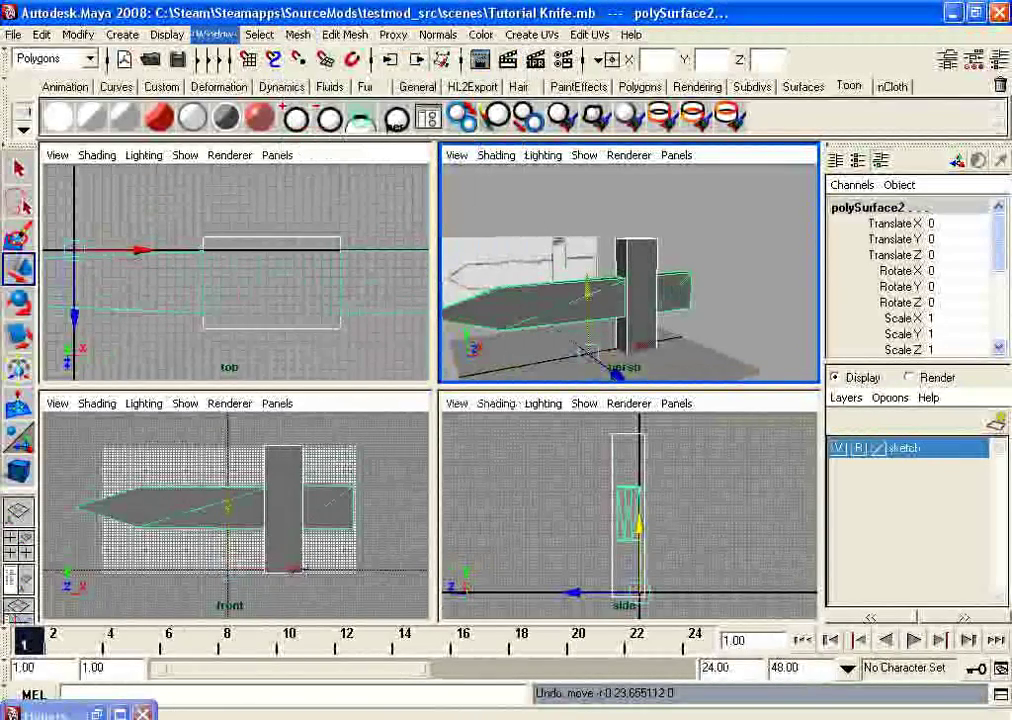
Open the Outliner and make its window narrower so the perspective view is uncovered
{"action": "left_click", "coordinate": [215, 34]}
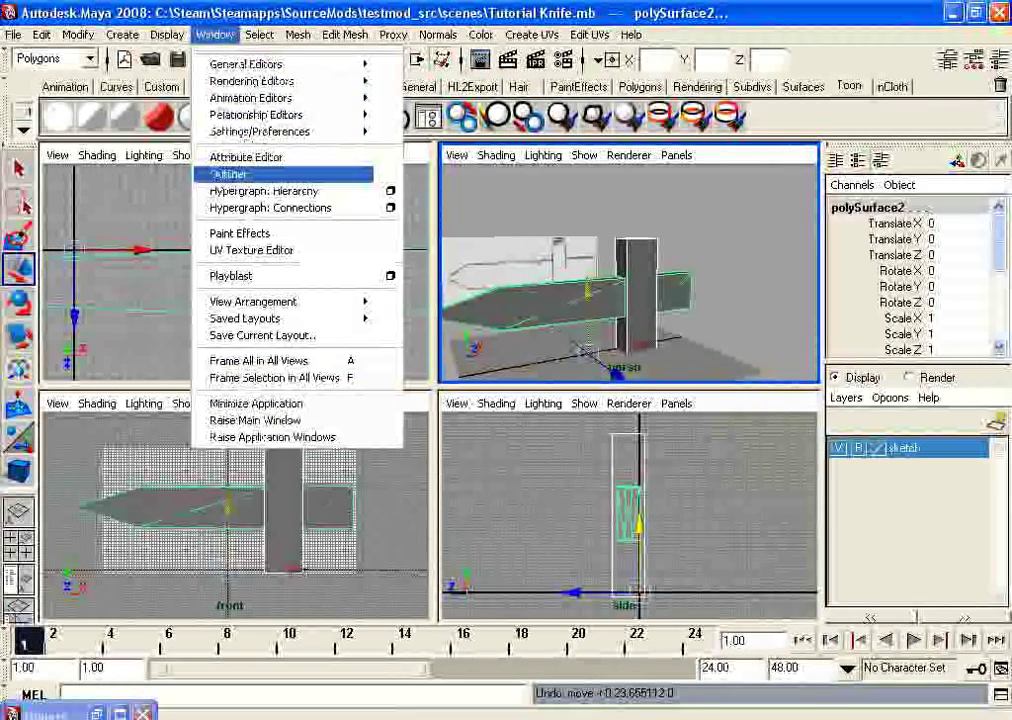
{"action": "left_click", "coordinate": [232, 174]}
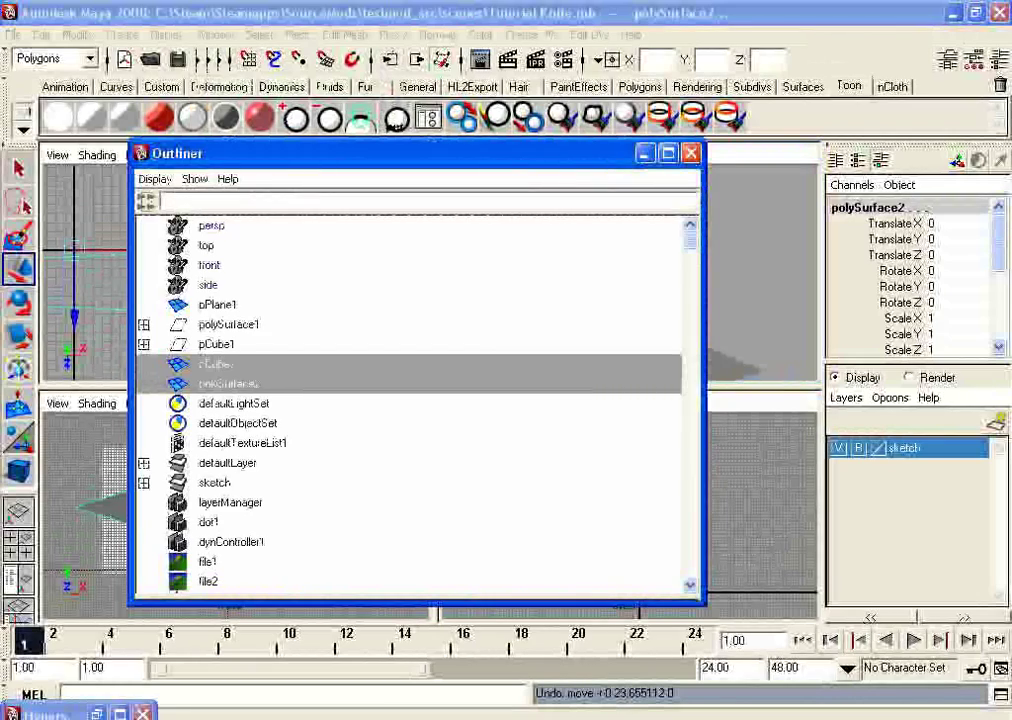
{"action": "left_click_drag", "start_coordinate": [705, 380], "coordinate": [417, 380]}
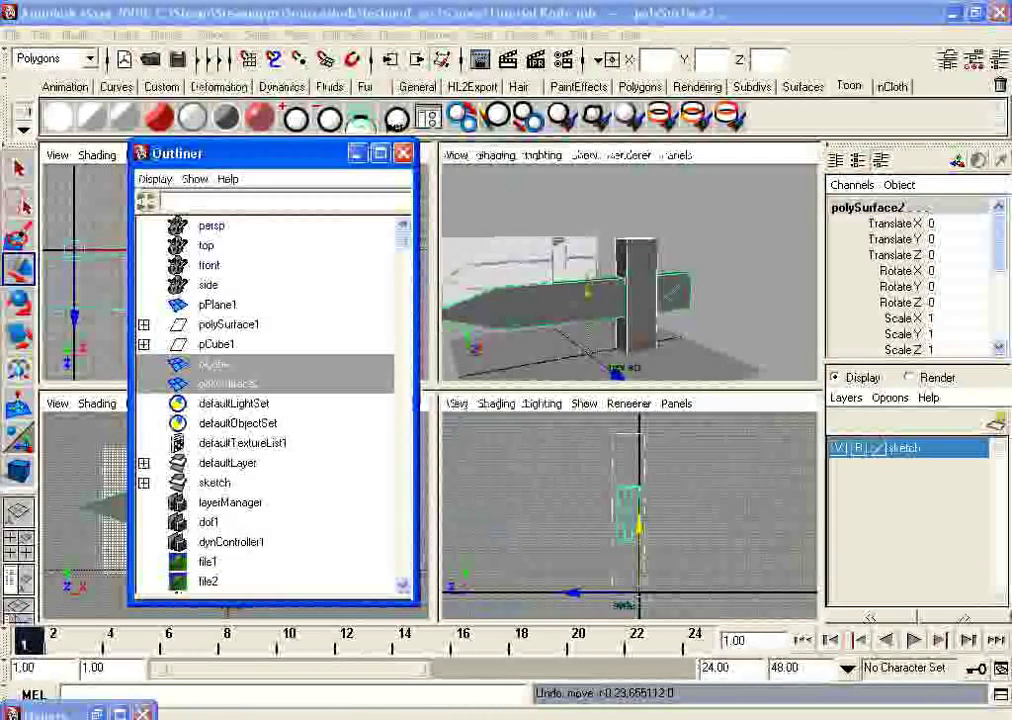
Look through the scene's node list in the Outliner and its display and object filter options, showing all object types
{"action": "scroll", "coordinate": [275, 405], "scroll_direction": "down", "scroll_amount": 2}
{"action": "scroll", "coordinate": [275, 405], "scroll_direction": "down", "scroll_amount": 5}
{"action": "scroll", "coordinate": [275, 405], "scroll_direction": "up", "scroll_amount": 6}
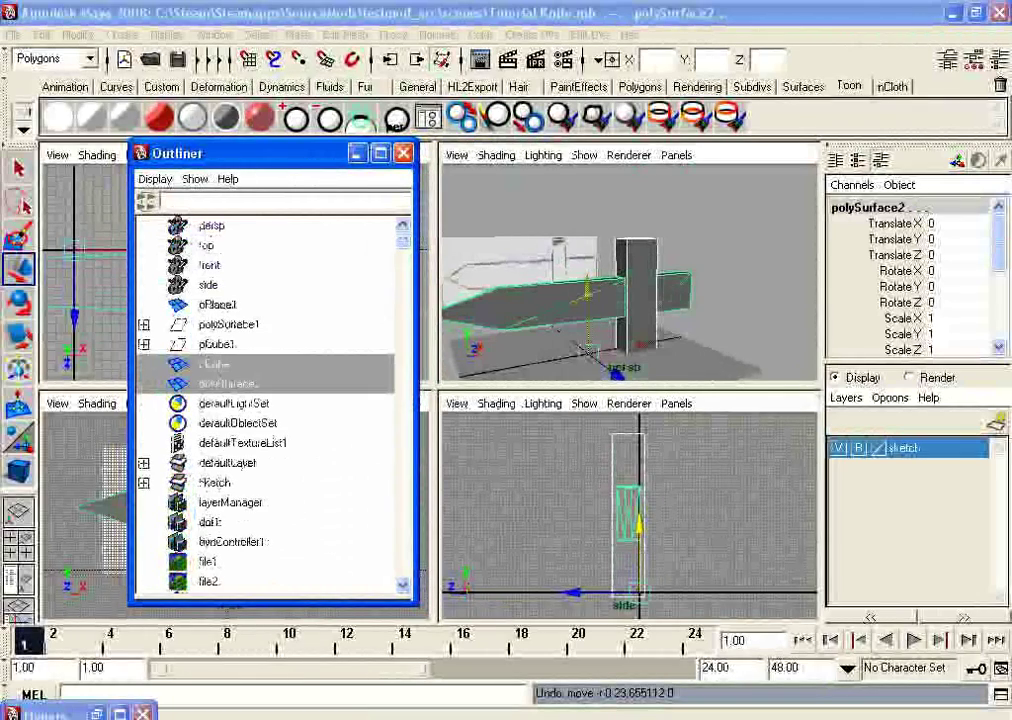
{"action": "left_click", "coordinate": [155, 178]}
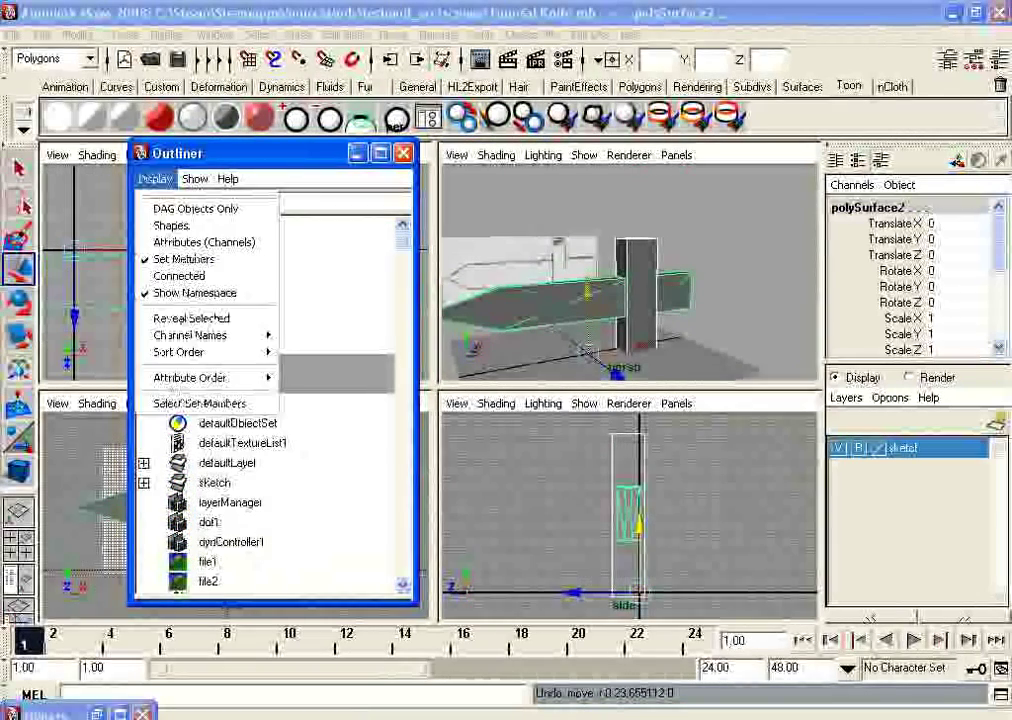
{"action": "mouse_move", "coordinate": [195, 179]}
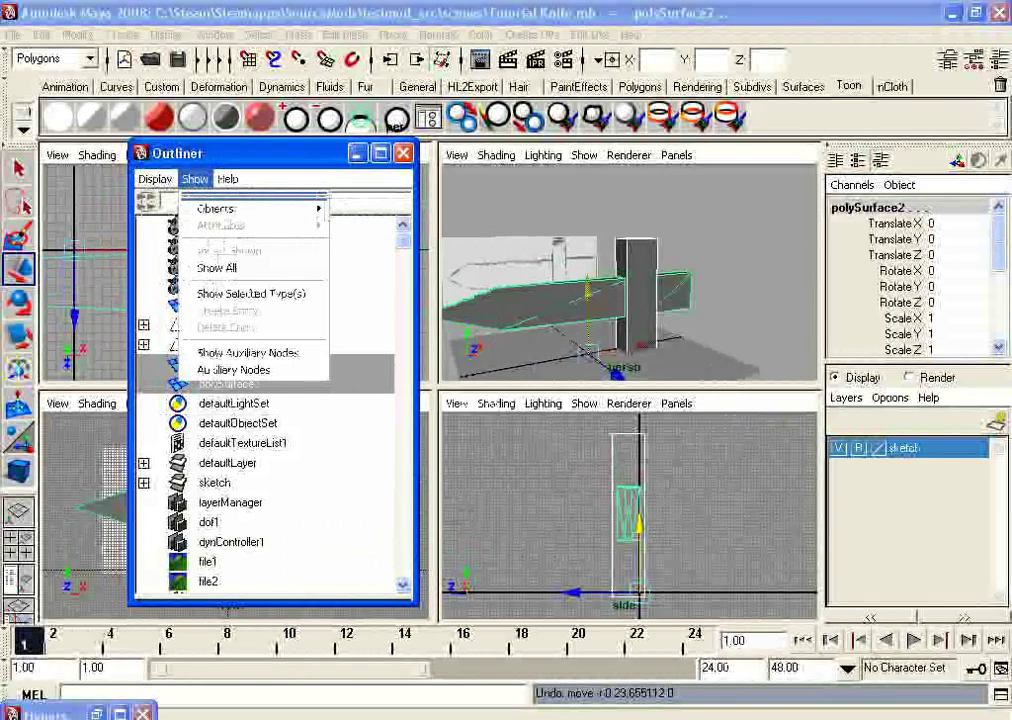
{"action": "mouse_move", "coordinate": [190, 208]}
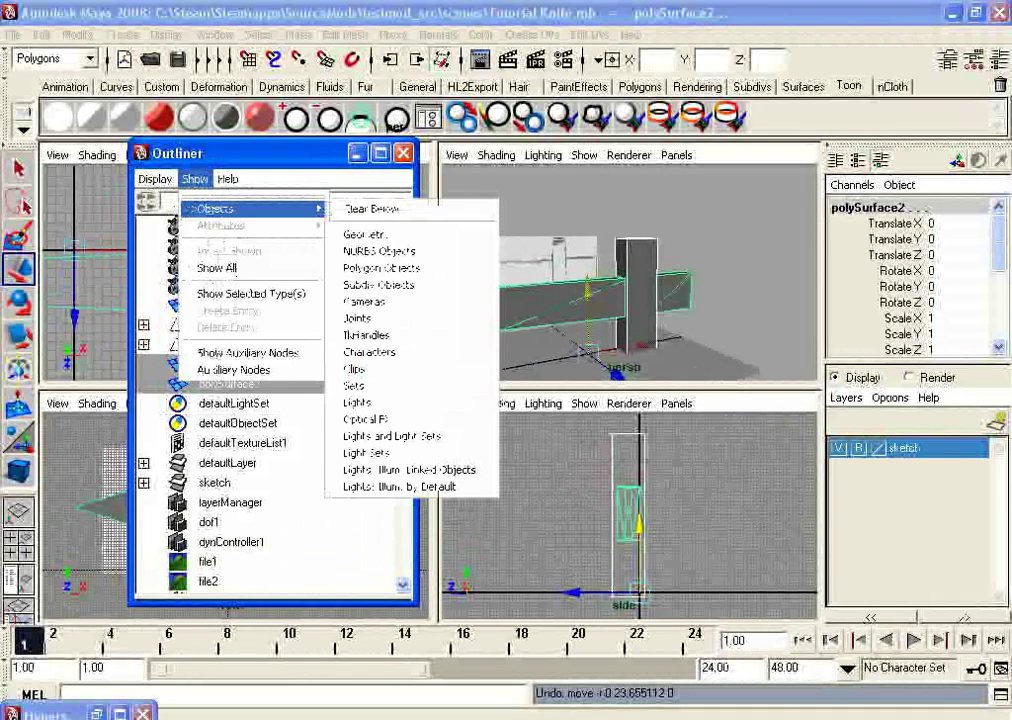
{"action": "left_click", "coordinate": [217, 267]}
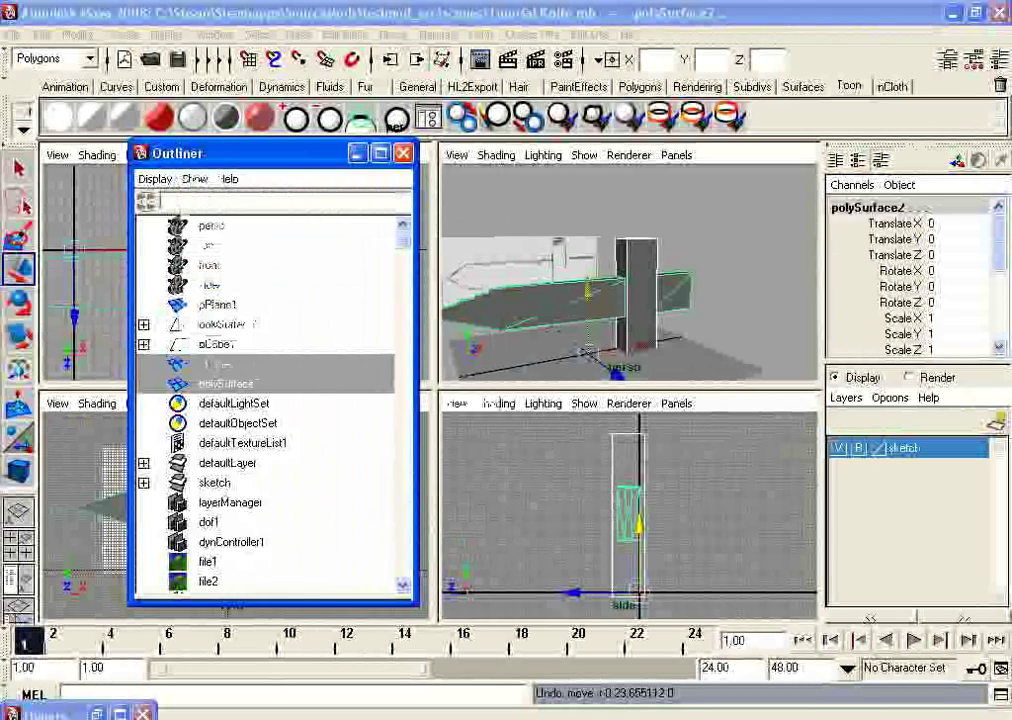
{"action": "scroll", "coordinate": [270, 400], "scroll_direction": "down", "scroll_amount": 6}
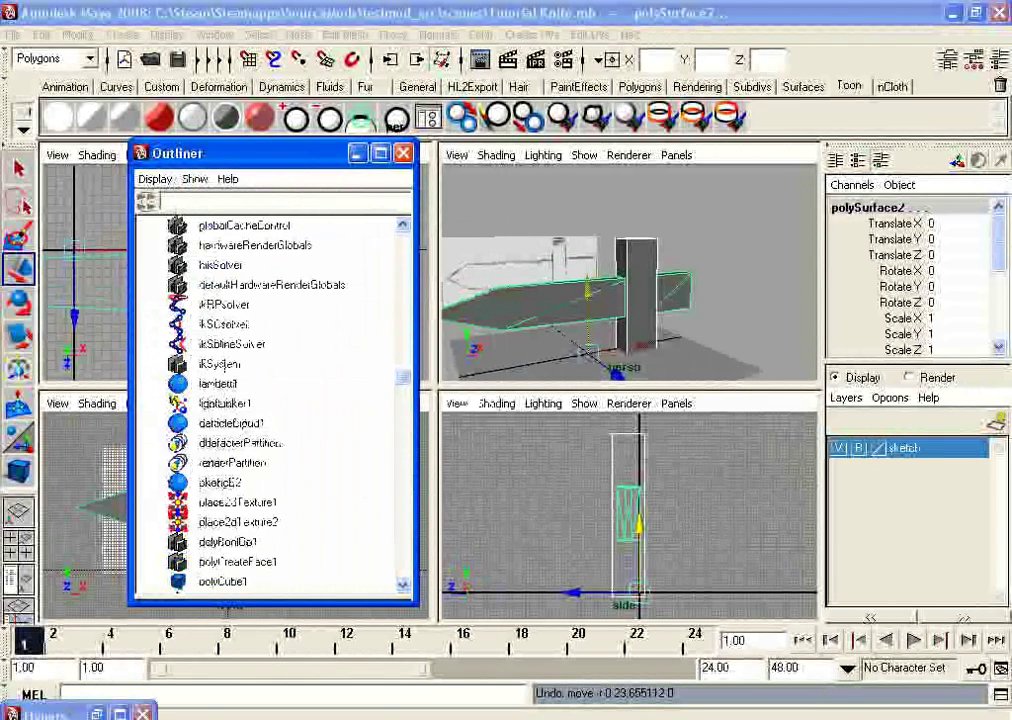
{"action": "scroll", "coordinate": [237, 403], "scroll_direction": "up", "scroll_amount": 7}
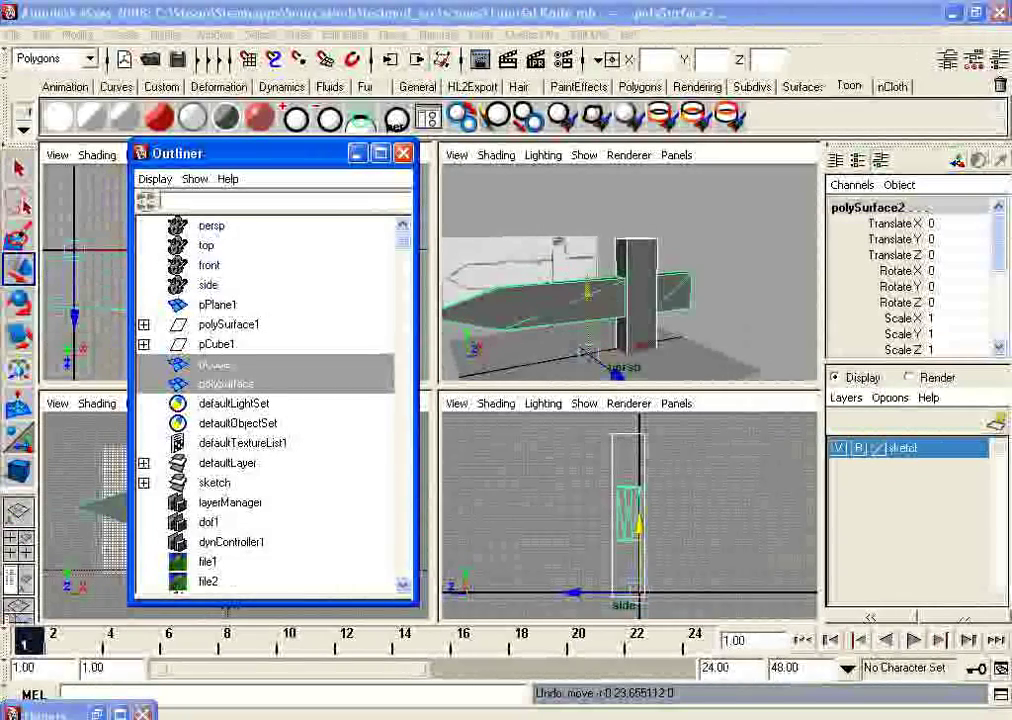
Move the Outliner aside and combine the selected guard block and cut blade into one mesh
{"action": "left_click_drag", "start_coordinate": [250, 153], "coordinate": [203, 71]}
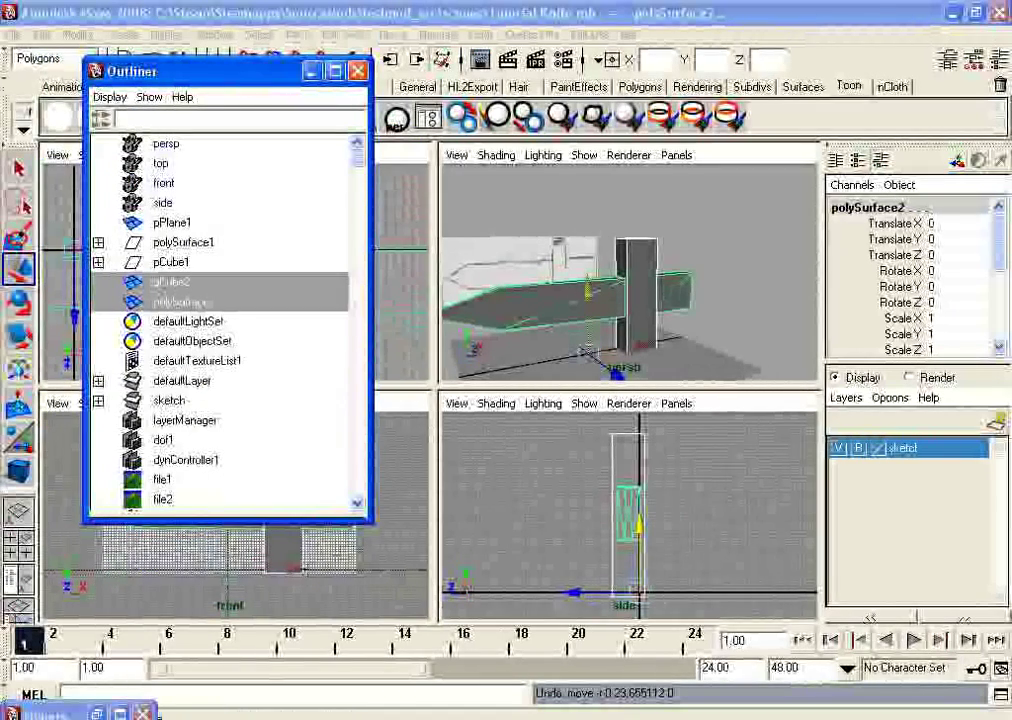
{"action": "left_click", "coordinate": [298, 34]}
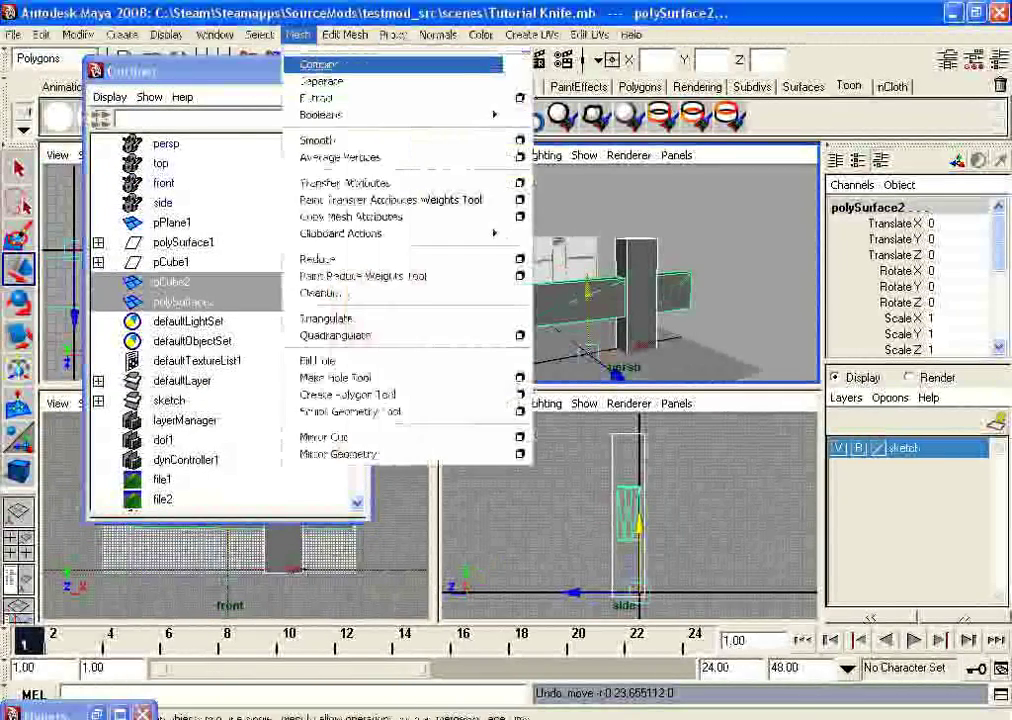
{"action": "left_click", "coordinate": [320, 64]}
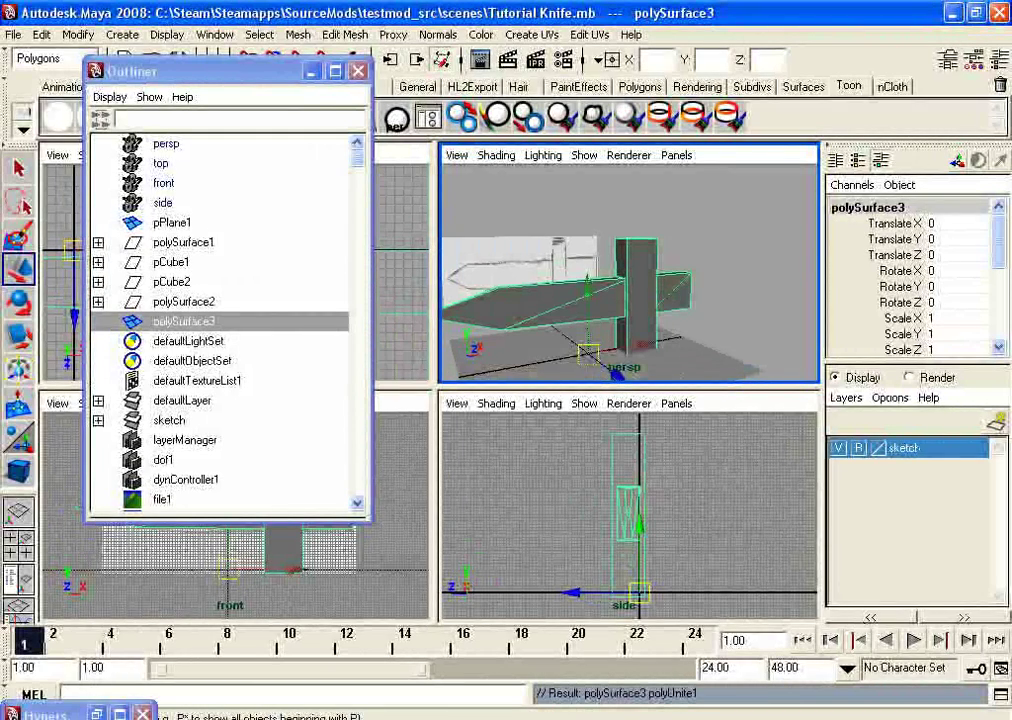
Expand and collapse polySurface2 in the Outliner, move the combined knife about 10 units along negative X, and undo the move
{"action": "left_click", "coordinate": [98, 302]}
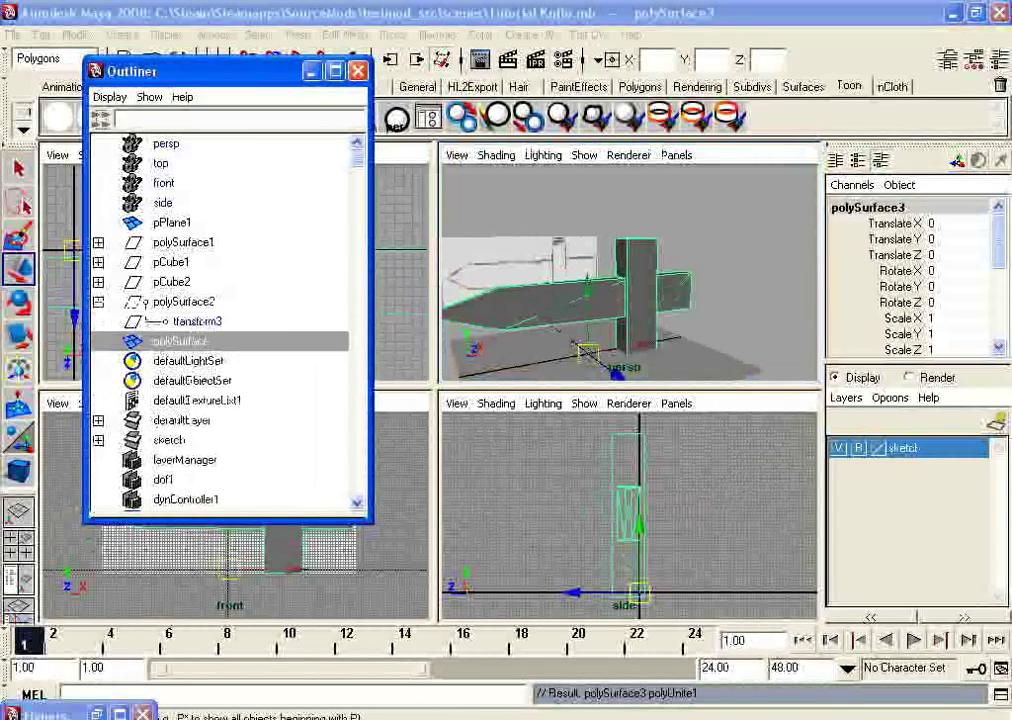
{"action": "left_click", "coordinate": [98, 302]}
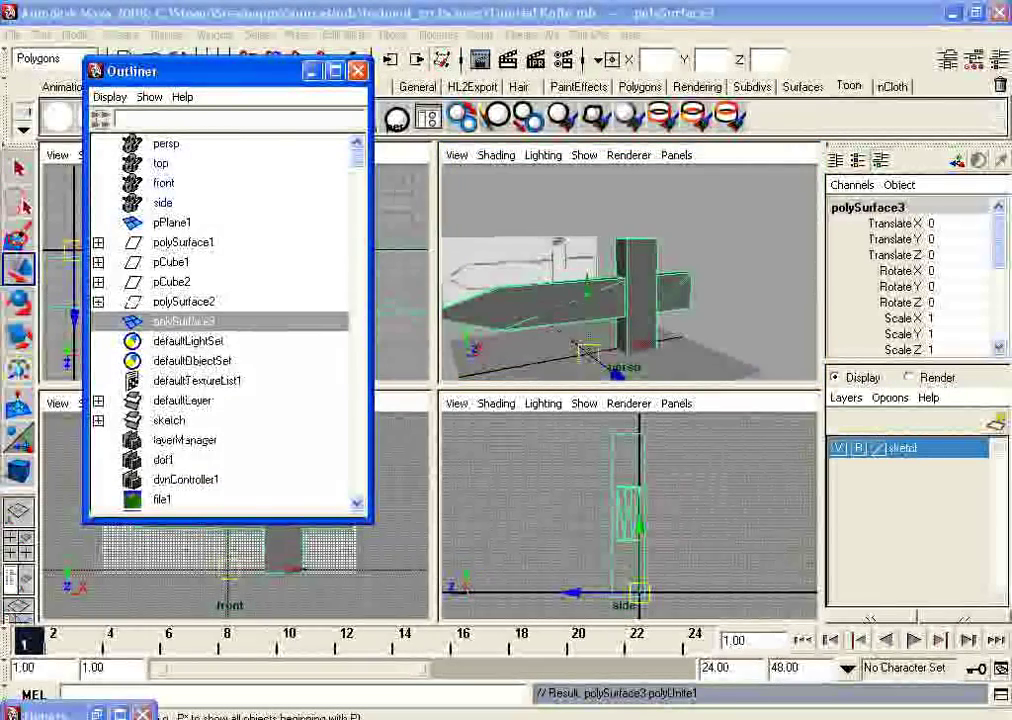
{"action": "left_click_drag", "start_coordinate": [645, 345], "coordinate": [616, 350]}
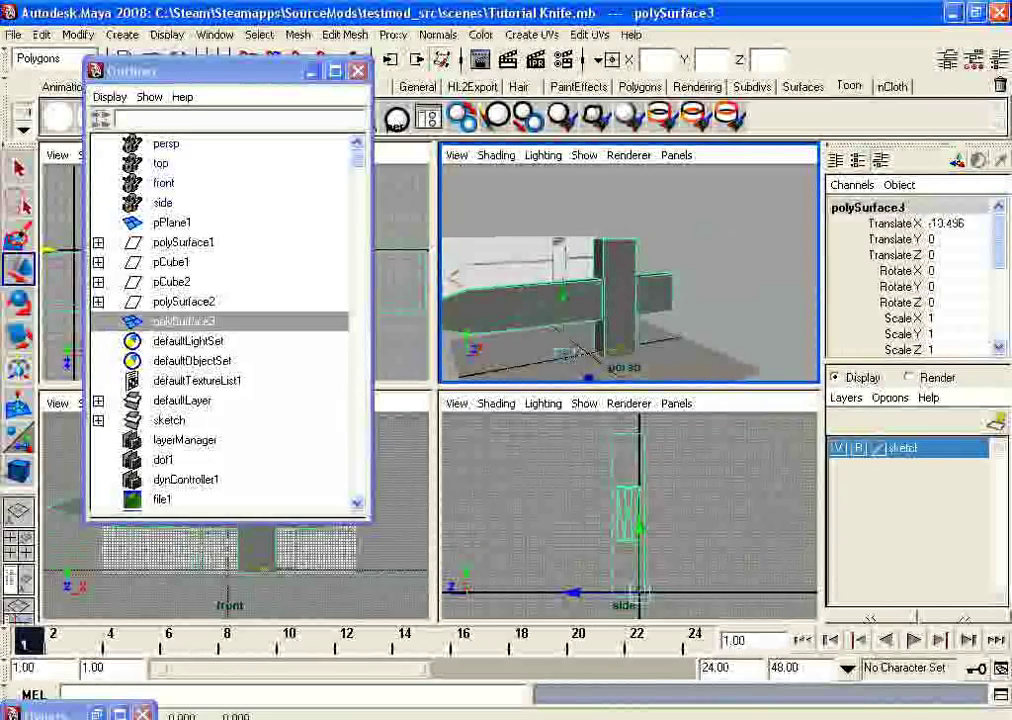
{"action": "key", "text": "ctrl+z"}
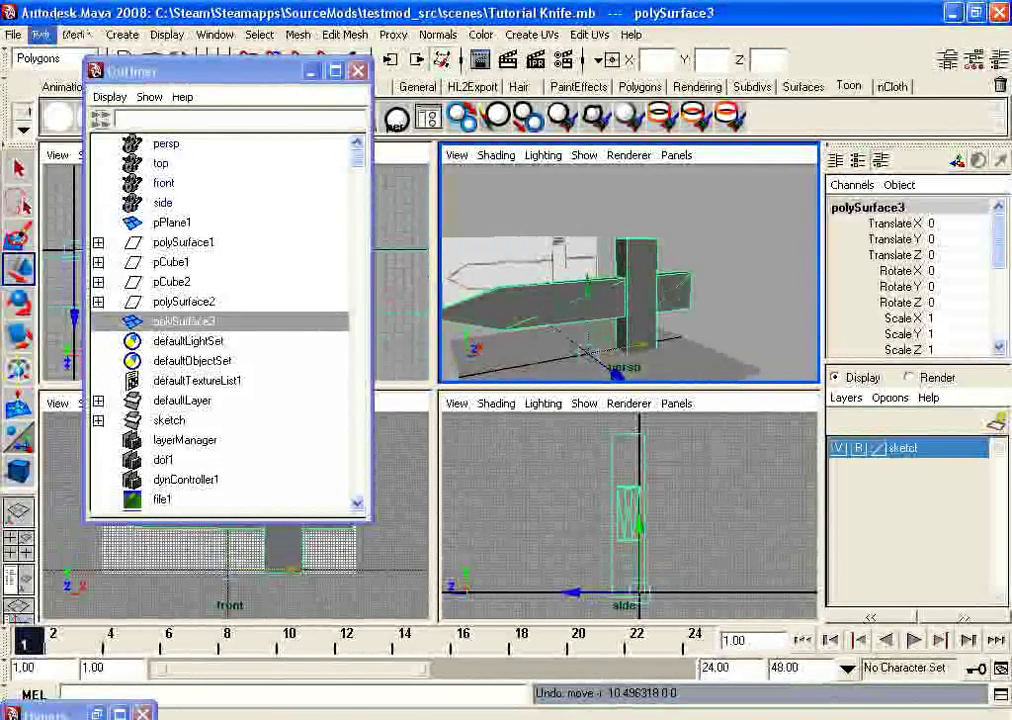
Save the scene under the new name Tutorial Knife2.mb in the scenes folder
{"action": "left_click", "coordinate": [14, 35]}
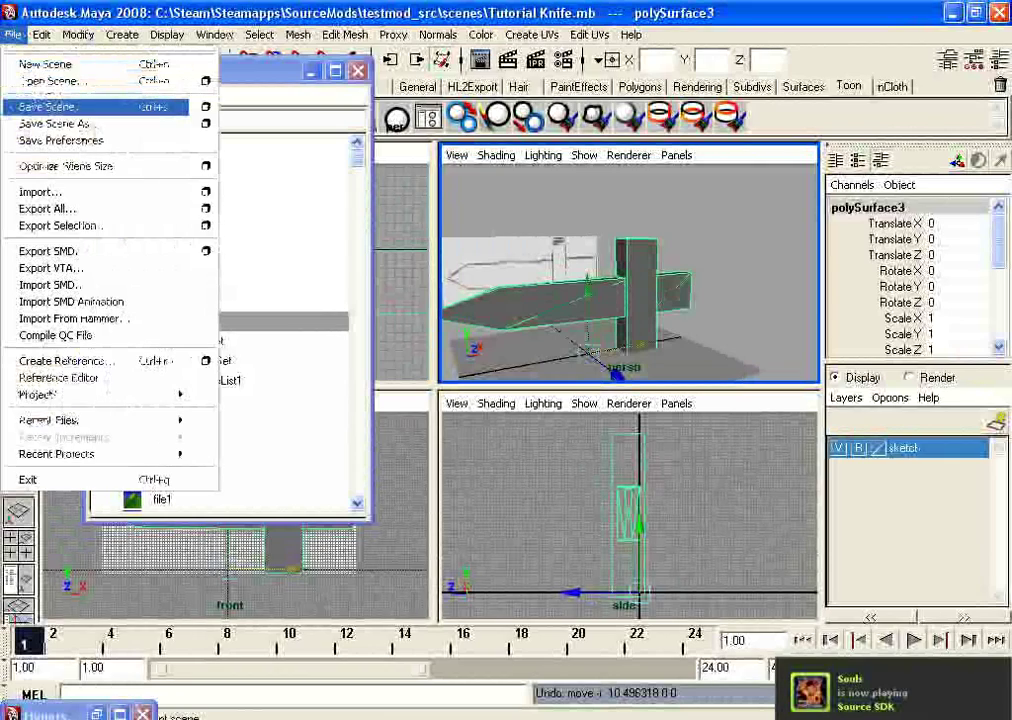
{"action": "key", "text": "Return"}
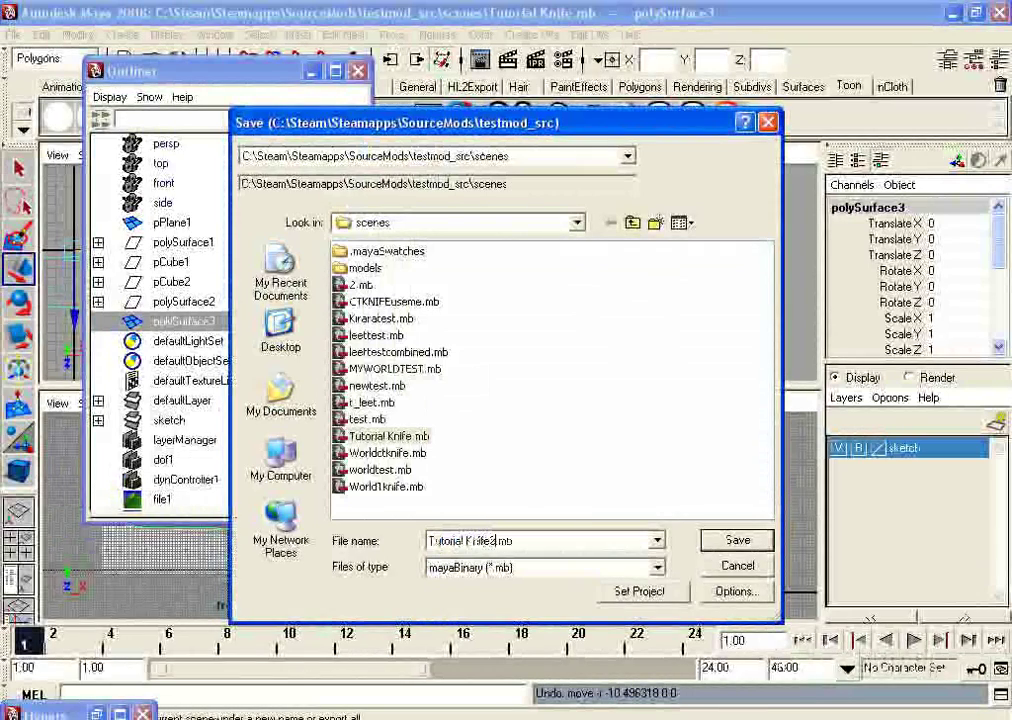
{"action": "type", "text": "2"}
{"action": "key", "text": "Return"}
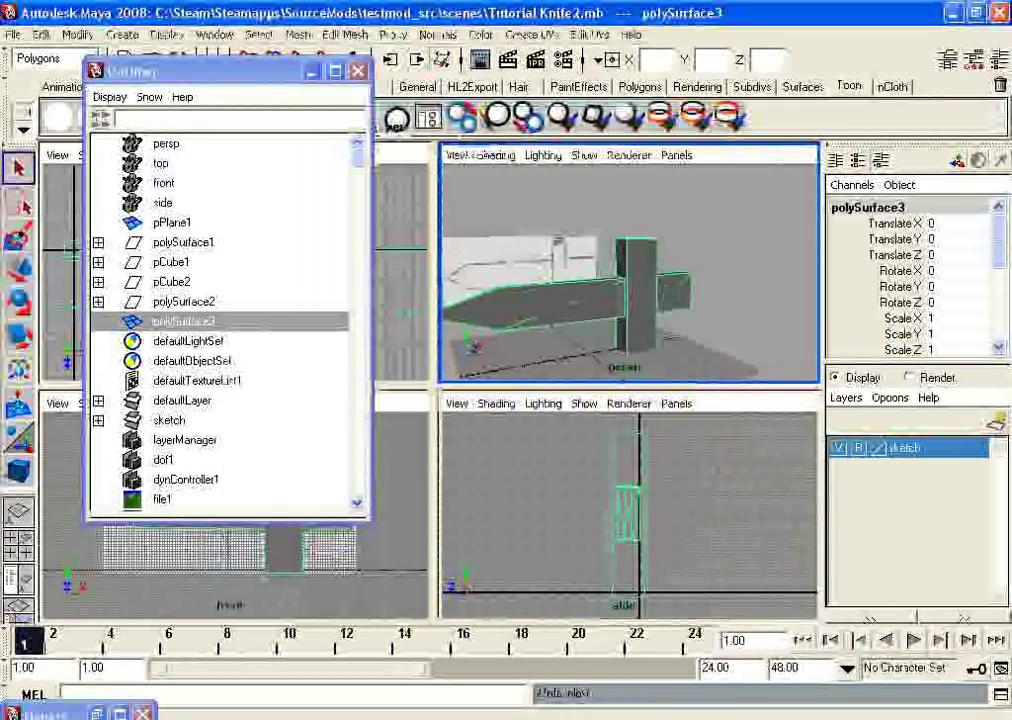